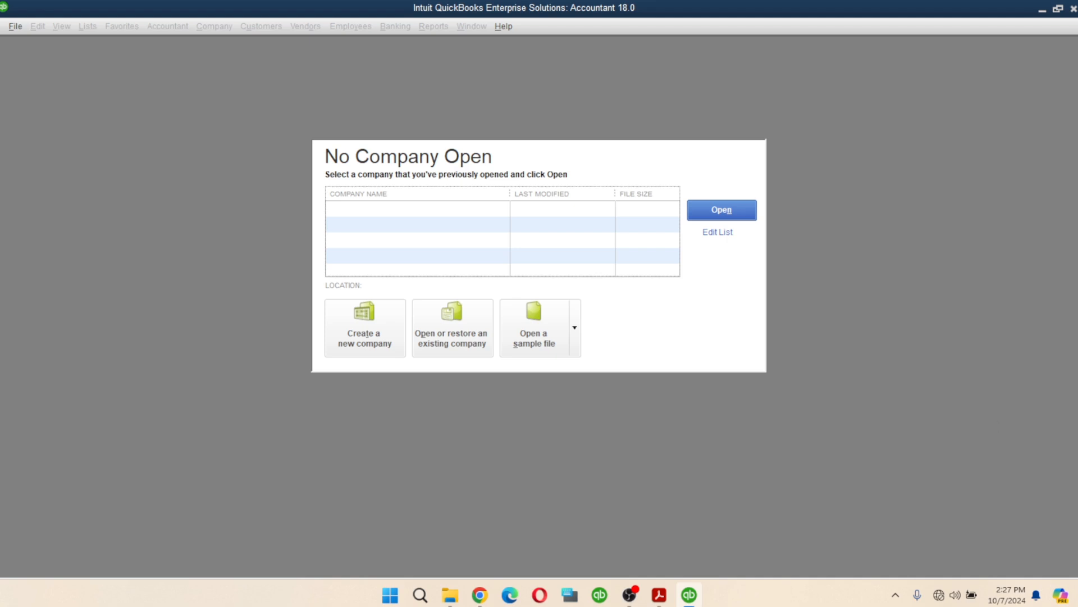
# - Bring up the qbs.pdf slides in Acrobat and advance to slide 14, 'How to create company Profile'
pyautogui.click(659, 594)
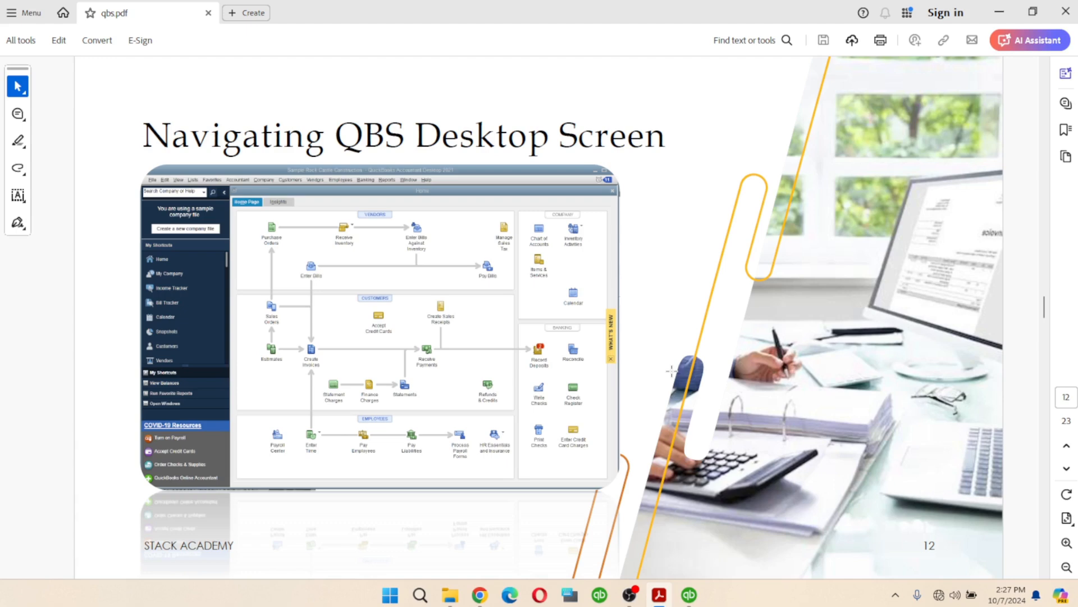
pyautogui.scroll(-1, 702, 362)
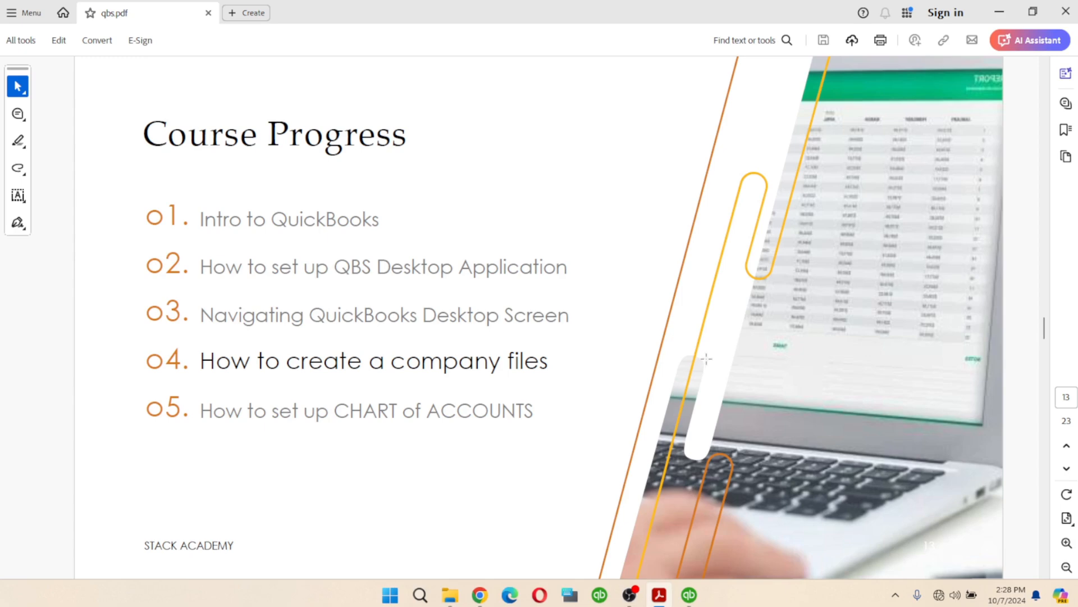
pyautogui.scroll(-1, 754, 341)
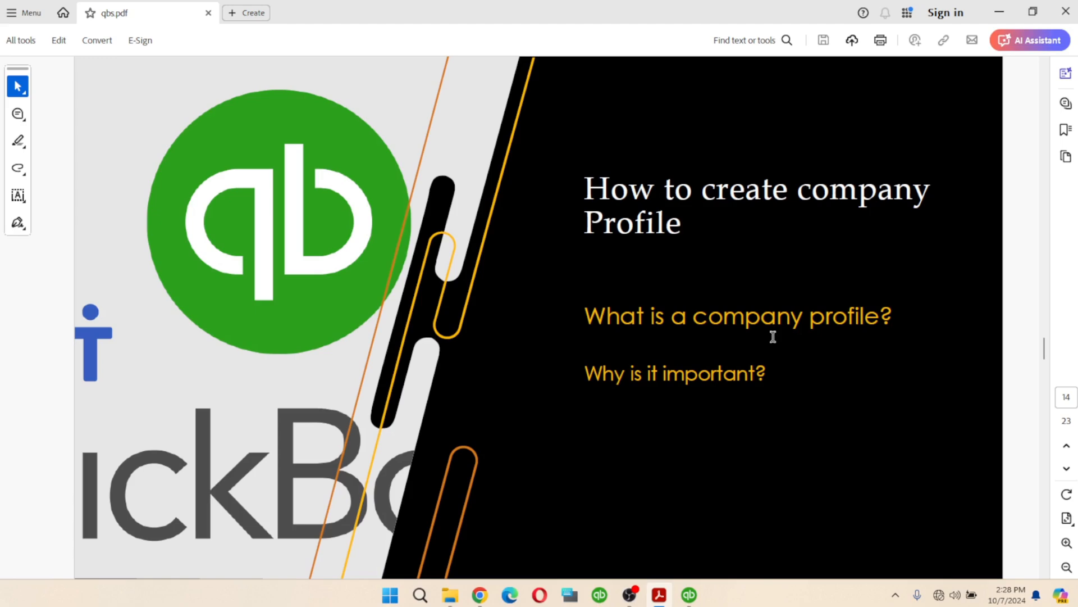
# - Switch back to QuickBooks and choose to create a new company from No Company Open
pyautogui.click(690, 594)
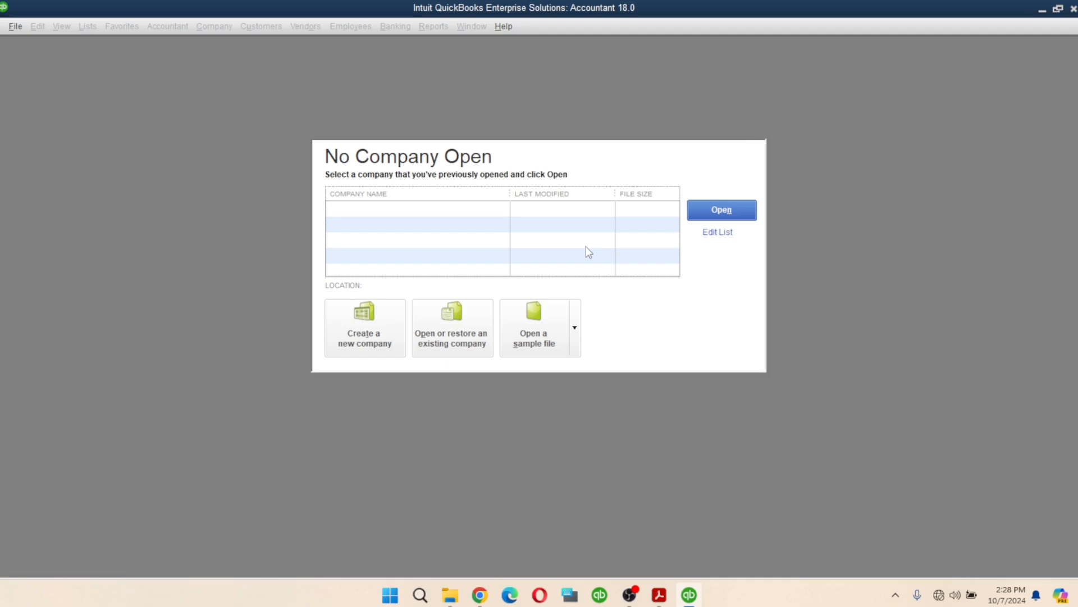
pyautogui.click(357, 332)
# - Start a new company file so the Express Start and Detailed Start options appear
pyautogui.click(366, 315)
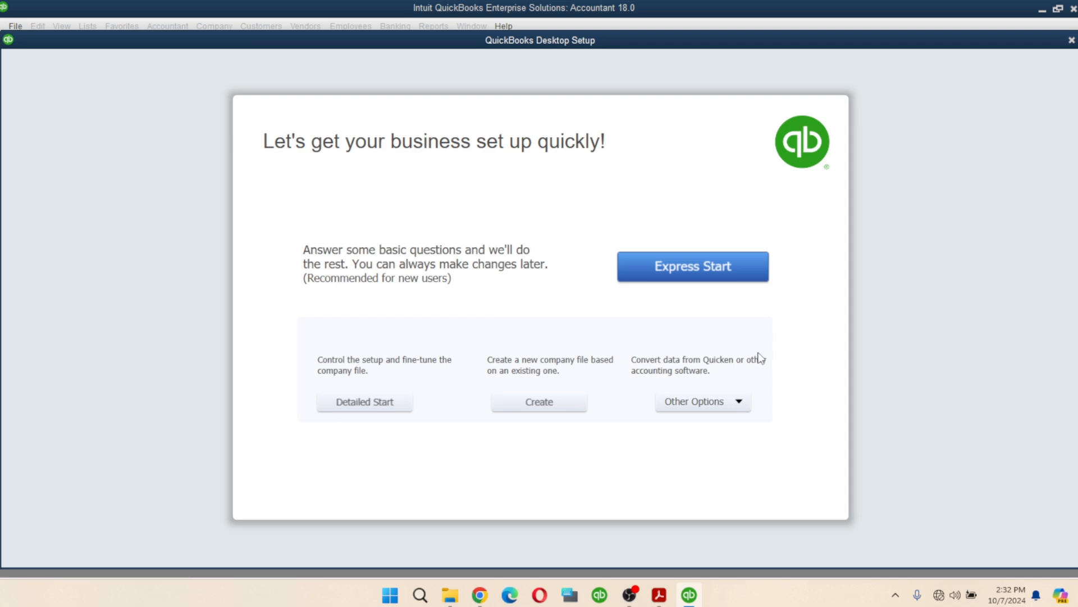
pyautogui.click(704, 407)
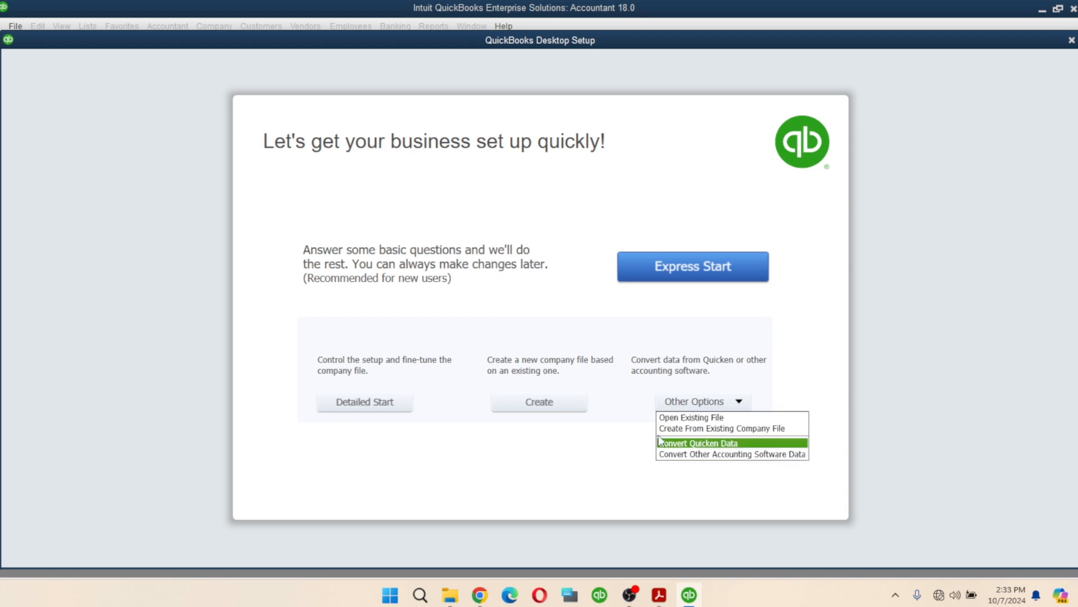
pyautogui.click(784, 338)
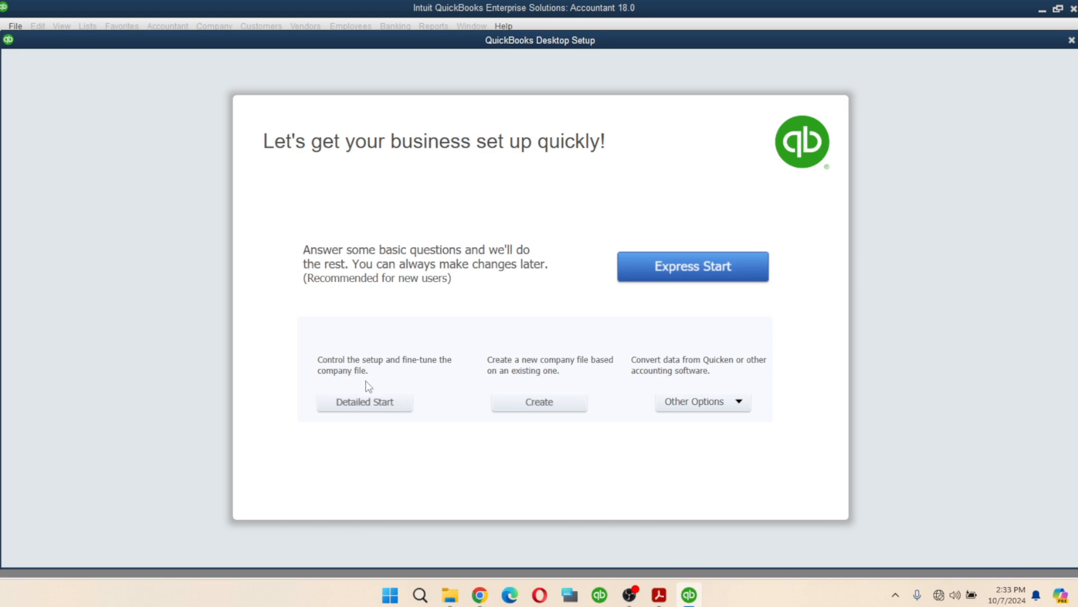
# - Choose Detailed Start and enter 'City Store LTD' as the company name and legal name
pyautogui.click(366, 402)
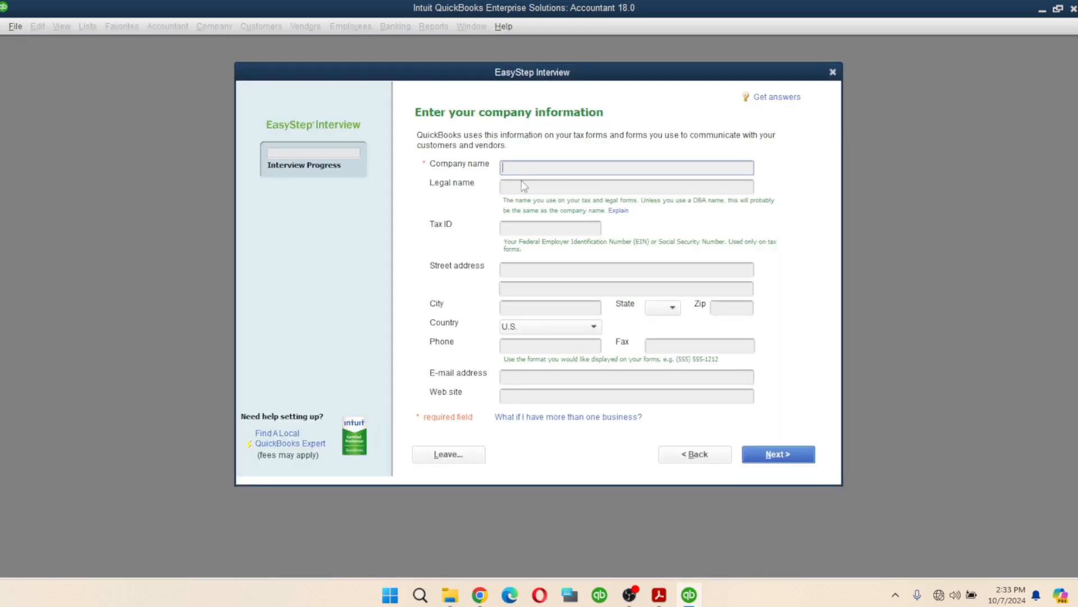
pyautogui.write('C')
pyautogui.write('ity')
pyautogui.write(' mar')
pyautogui.press('BackSpace')
pyautogui.press('BackSpace')
pyautogui.press('BackSpace')
pyautogui.write('Store LTD')
pyautogui.click(538, 184)
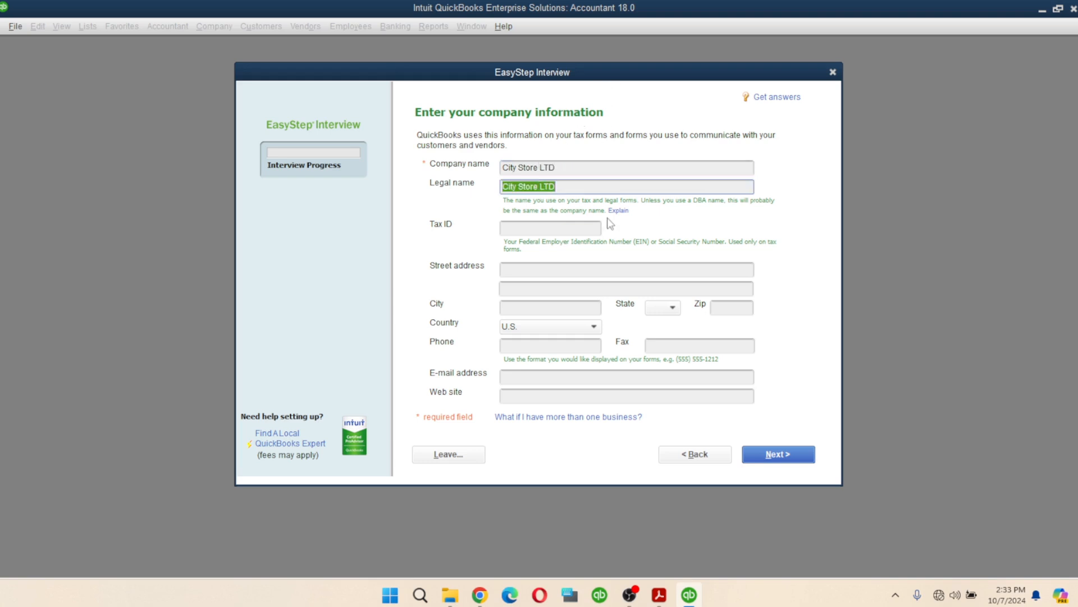
pyautogui.press('Tab')
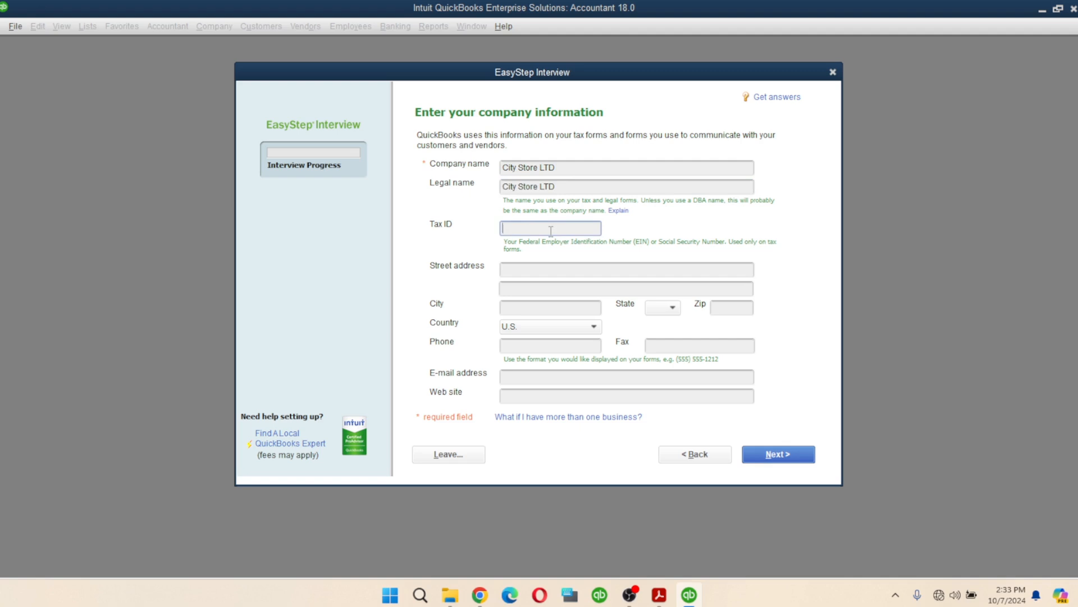
pyautogui.click(525, 269)
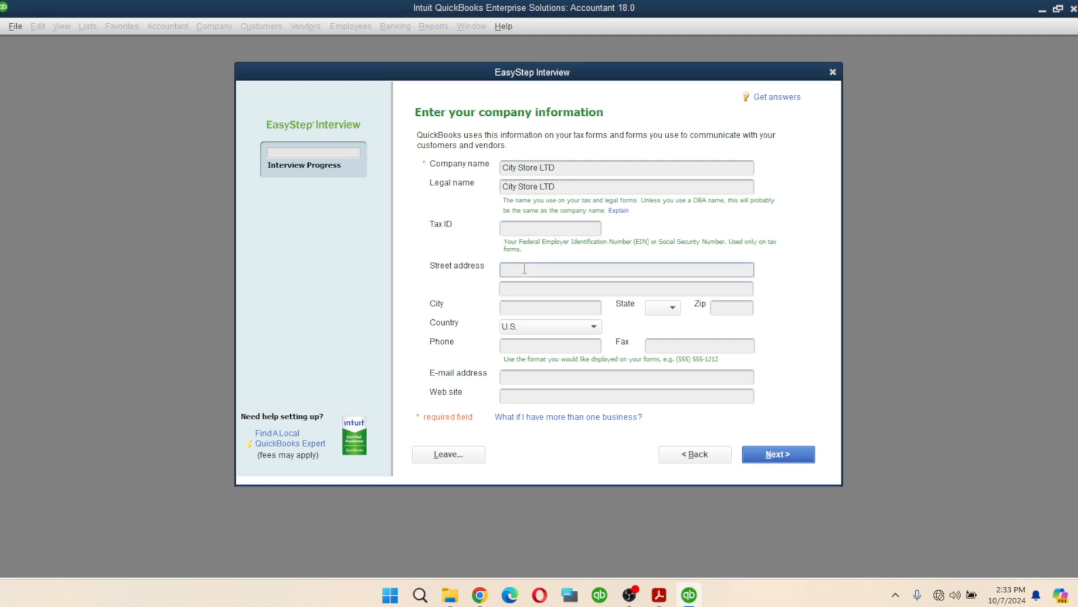
pyautogui.press('Left')
pyautogui.press('Left')
pyautogui.press('Left')
pyautogui.press('Left')
pyautogui.press('Left')
pyautogui.press('Left')
pyautogui.press('Delete')
pyautogui.write('E')
pyautogui.click(532, 288)
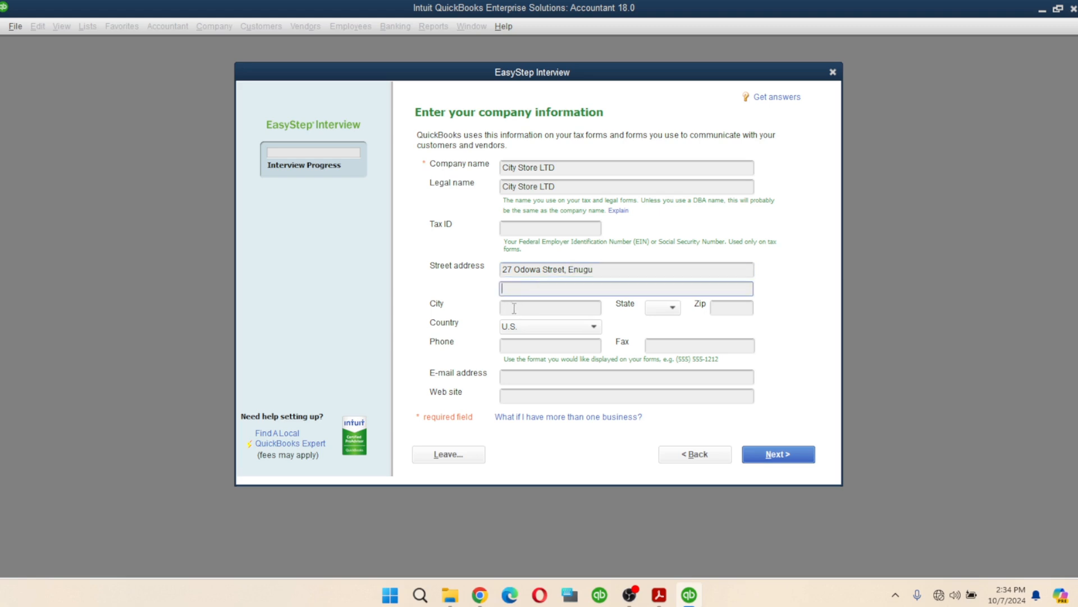
pyautogui.click(514, 308)
pyautogui.write('Enugu')
# - Set the country to Other, leave the state blank, and enter the company phone number
pyautogui.click(539, 332)
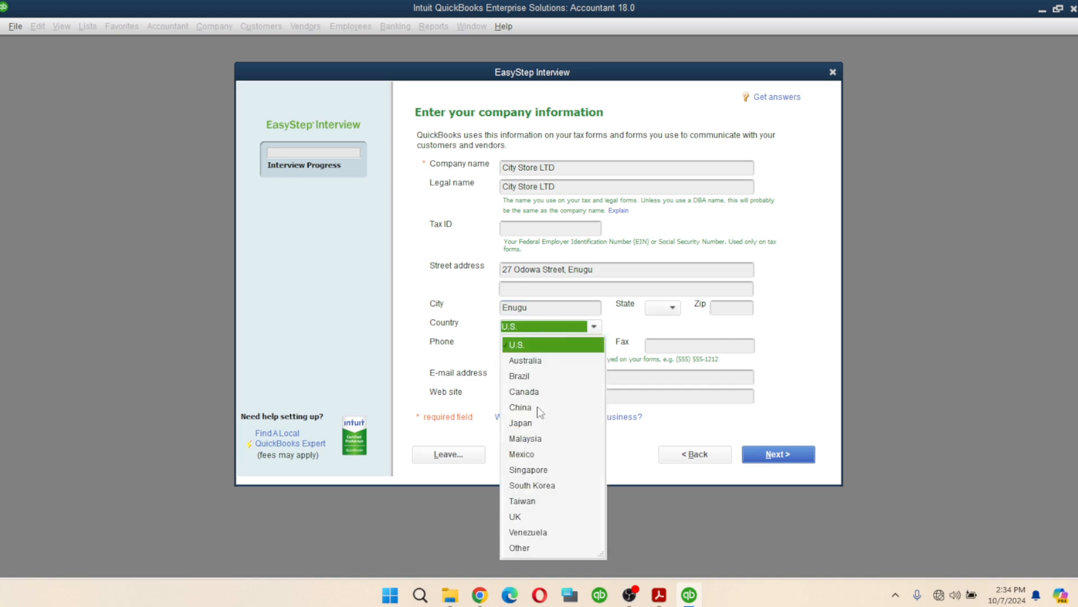
pyautogui.click(526, 549)
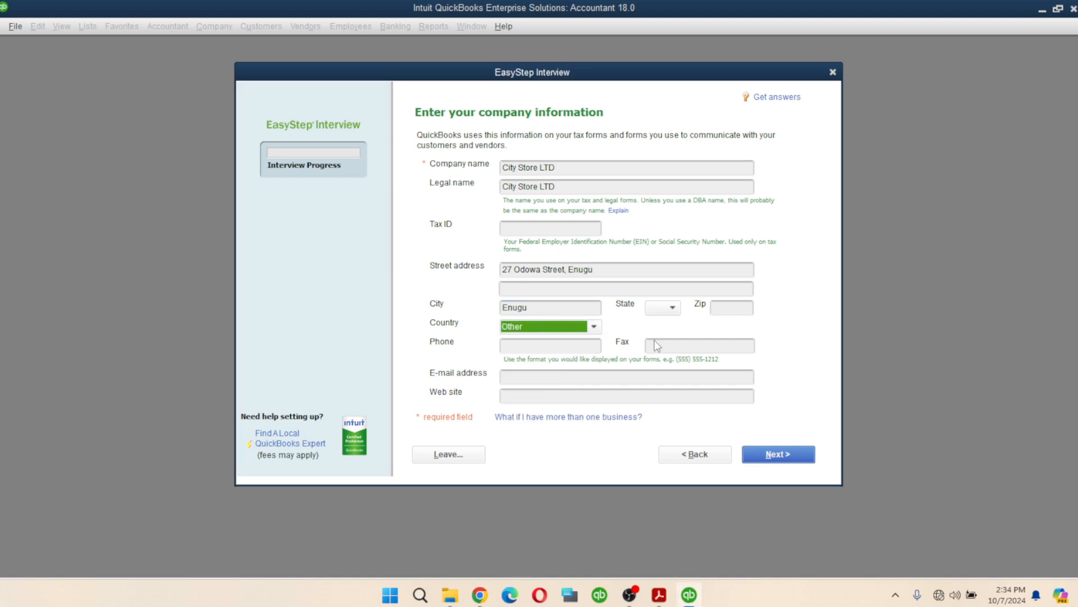
pyautogui.click(673, 309)
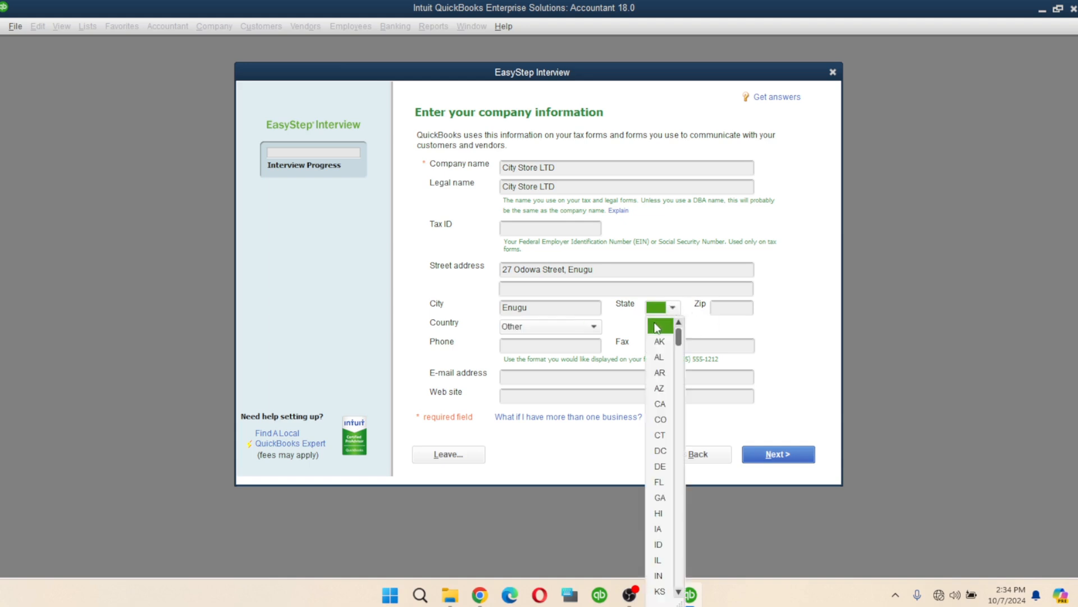
pyautogui.scroll(-5, 653, 360)
pyautogui.scroll(7, 653, 359)
pyautogui.click(727, 308)
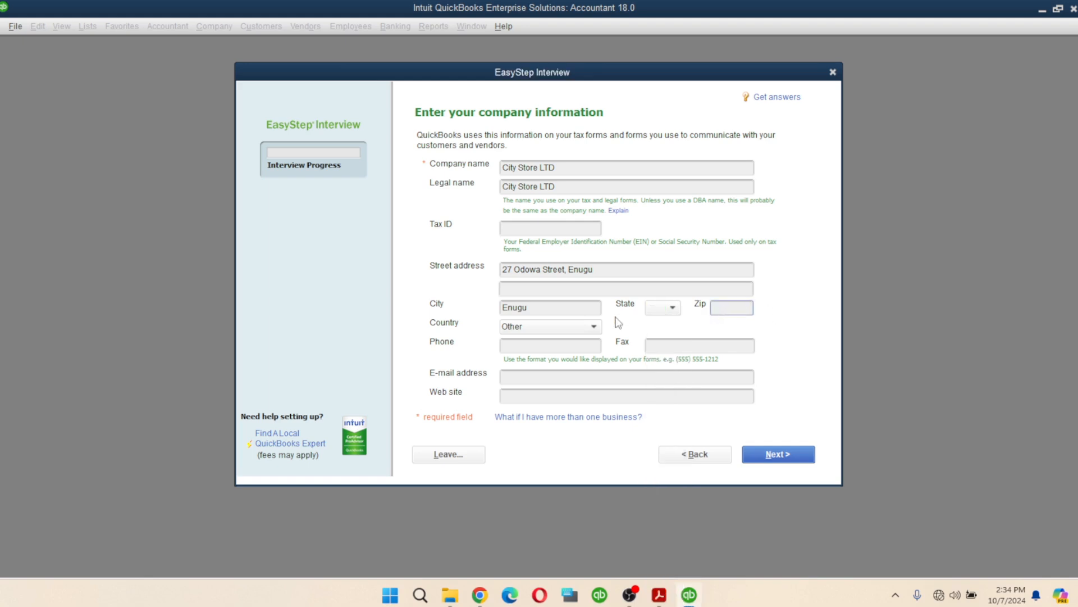
pyautogui.click(525, 346)
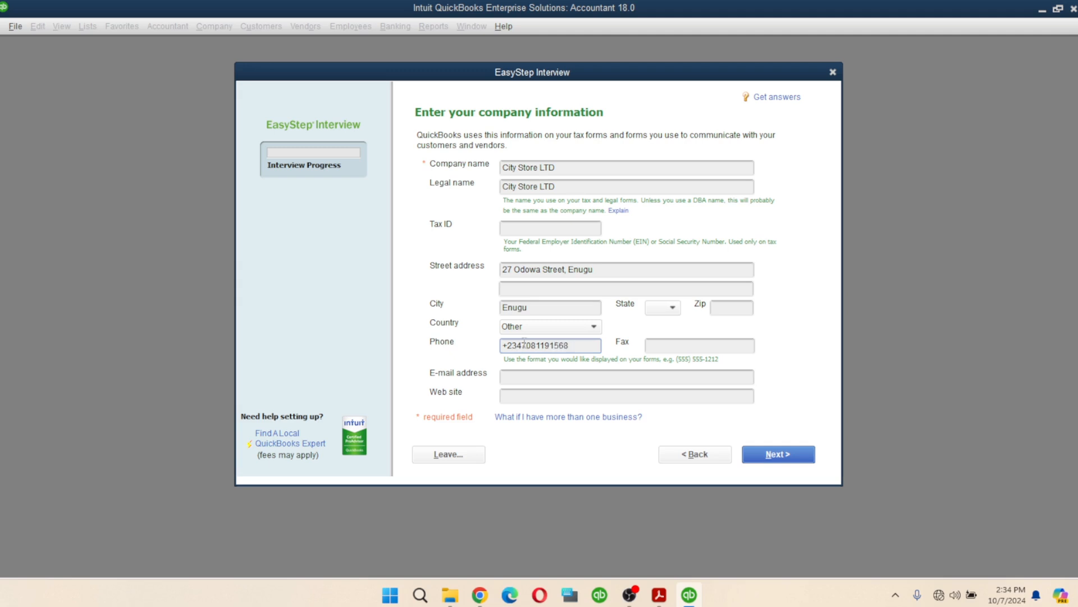
pyautogui.click(543, 377)
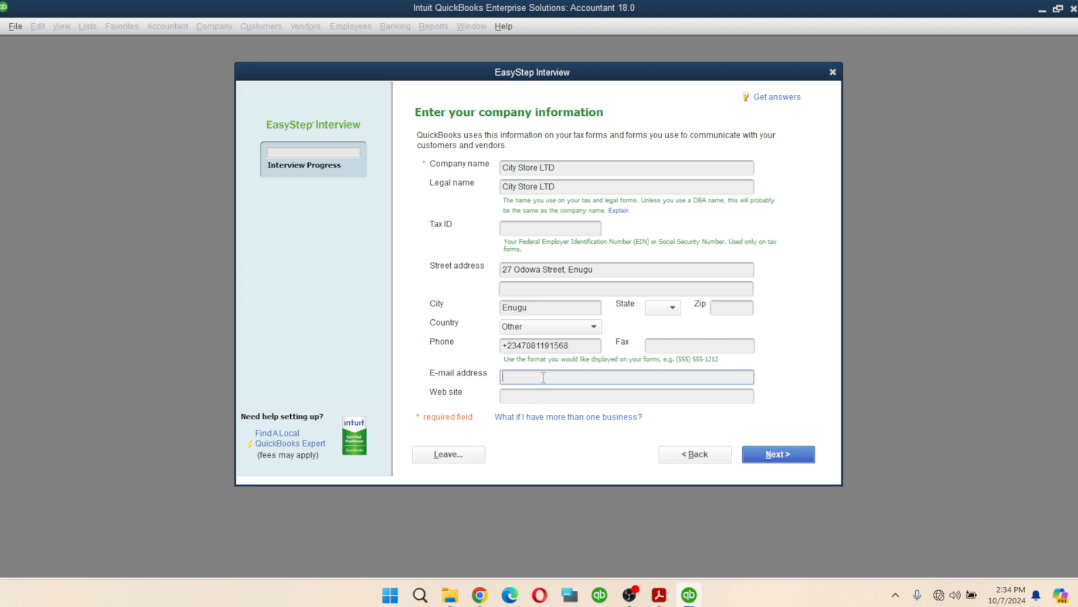
pyautogui.press('Tab')
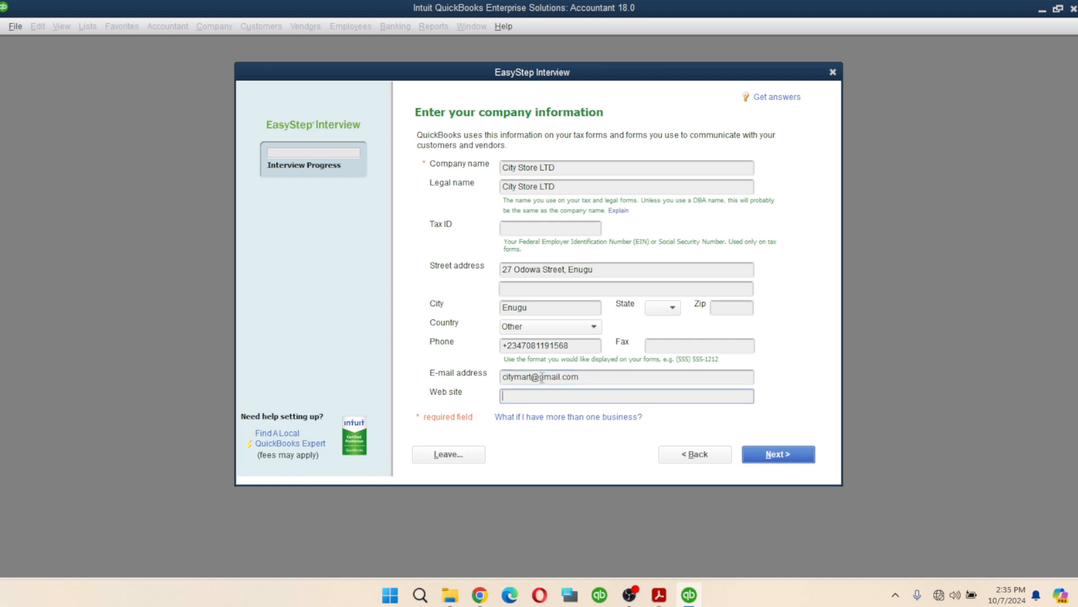
pyautogui.write('www.citymart.n.')
pyautogui.press('BackSpace')
pyautogui.write('g')
# - Advance to the industry page and scroll to General Product-based and Service-based Business
pyautogui.click(780, 456)
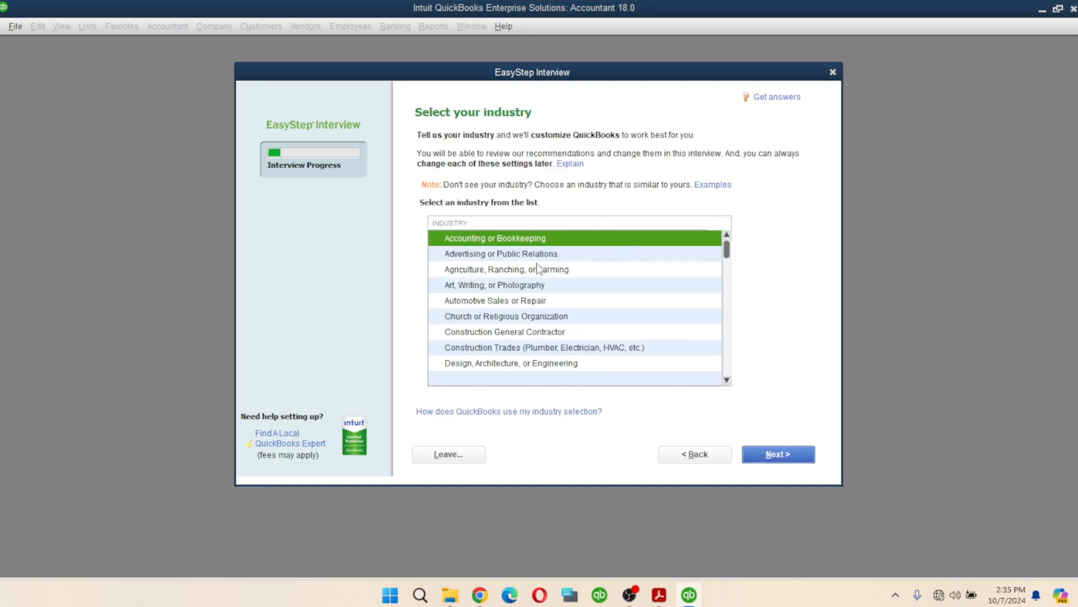
pyautogui.scroll(-1, 536, 270)
pyautogui.scroll(1, 544, 264)
pyautogui.scroll(-1, 537, 344)
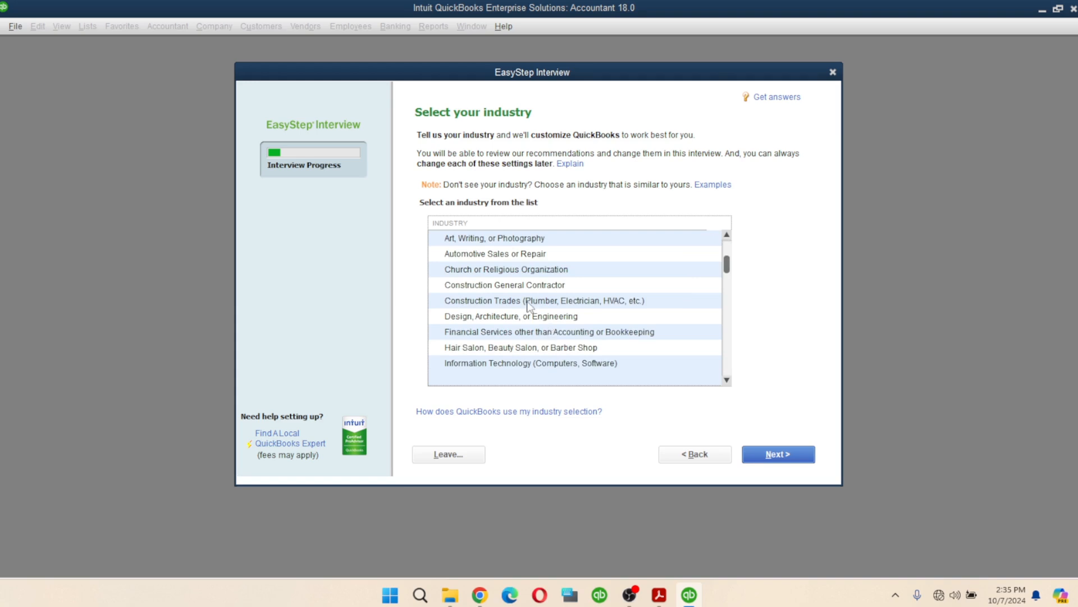
pyautogui.scroll(-1, 534, 295)
pyautogui.scroll(-5, 538, 291)
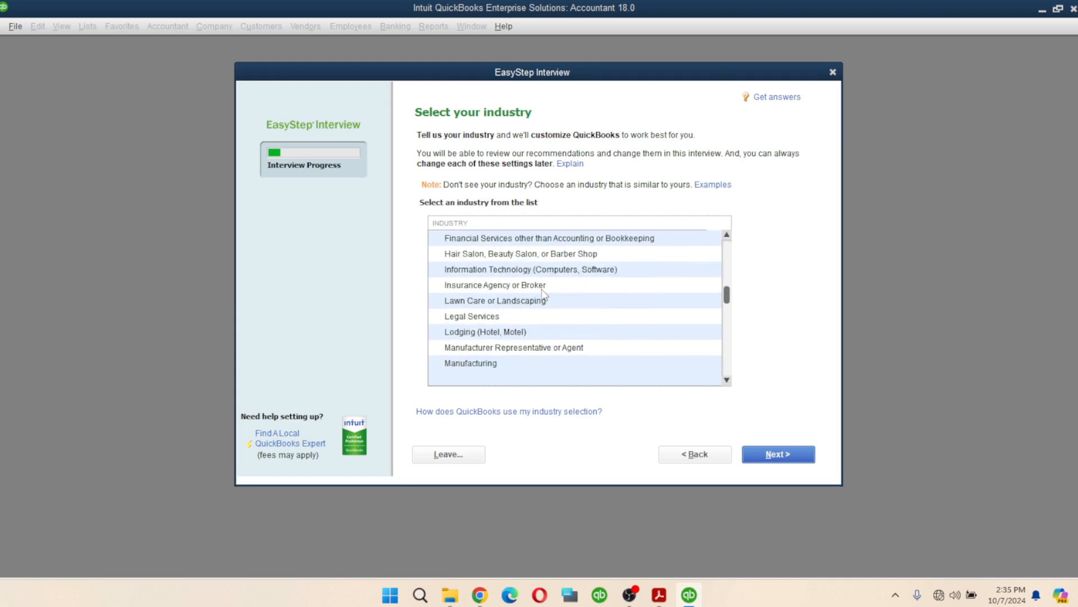
pyautogui.scroll(-1, 542, 293)
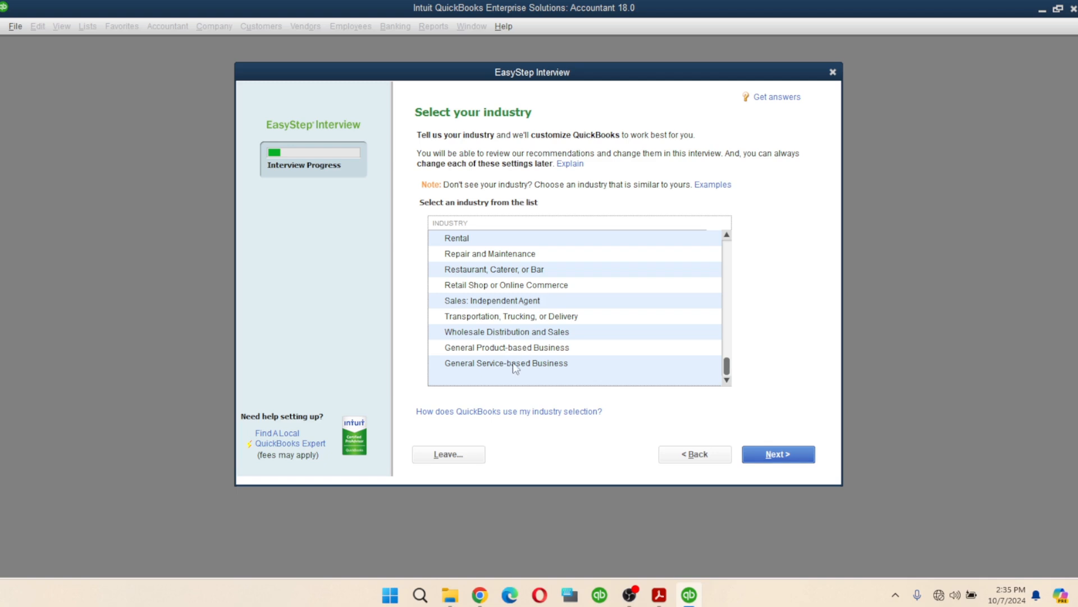
# - Try the General Product- and Service-based options, then select Wholesale Distribution and Sales
pyautogui.click(511, 348)
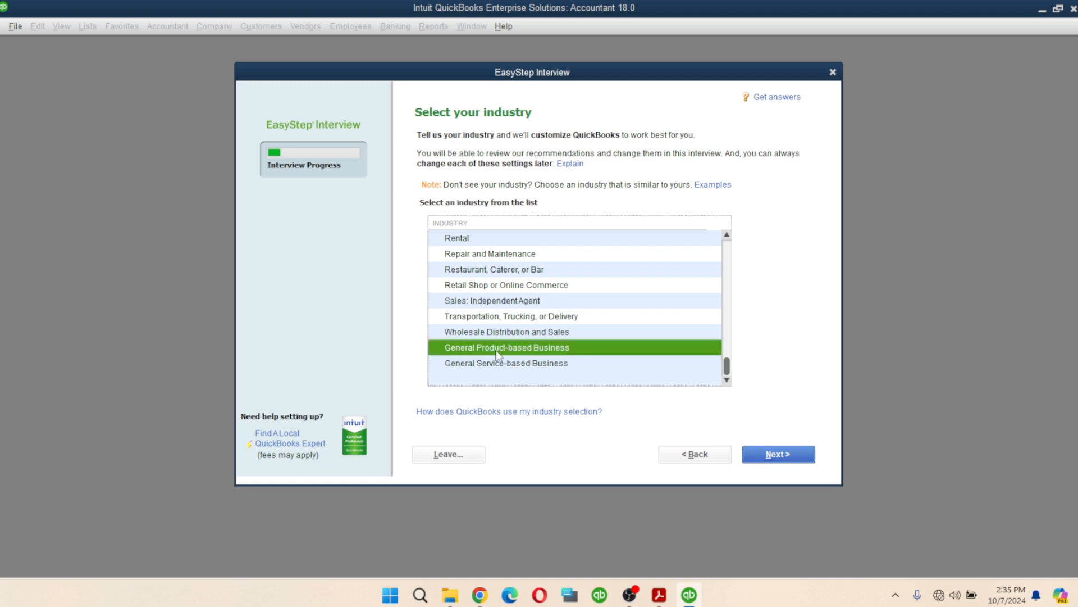
pyautogui.click(468, 365)
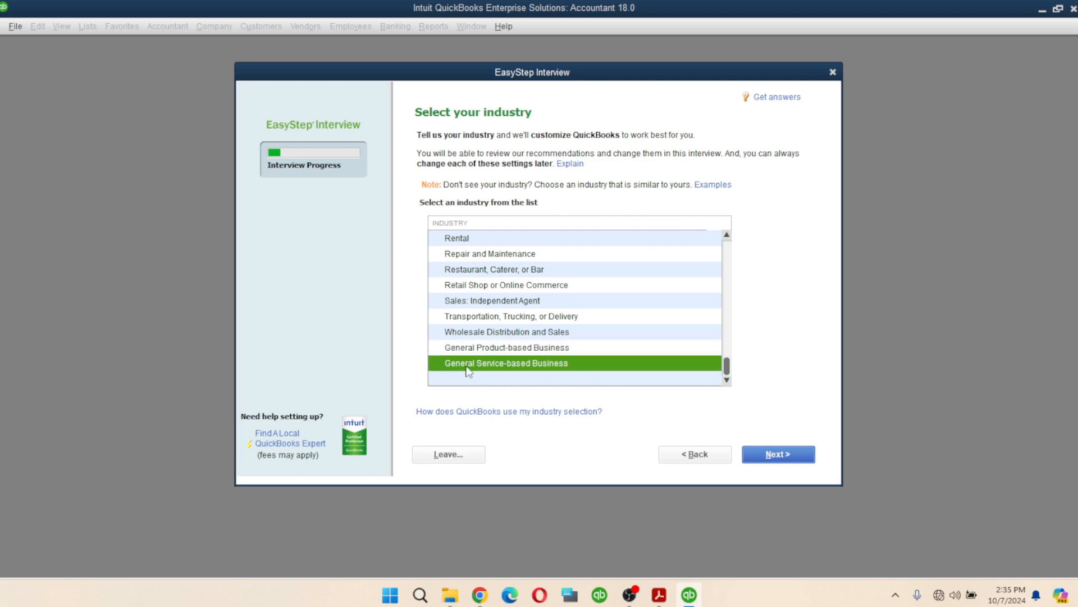
pyautogui.click(505, 354)
pyautogui.scroll(1, 502, 315)
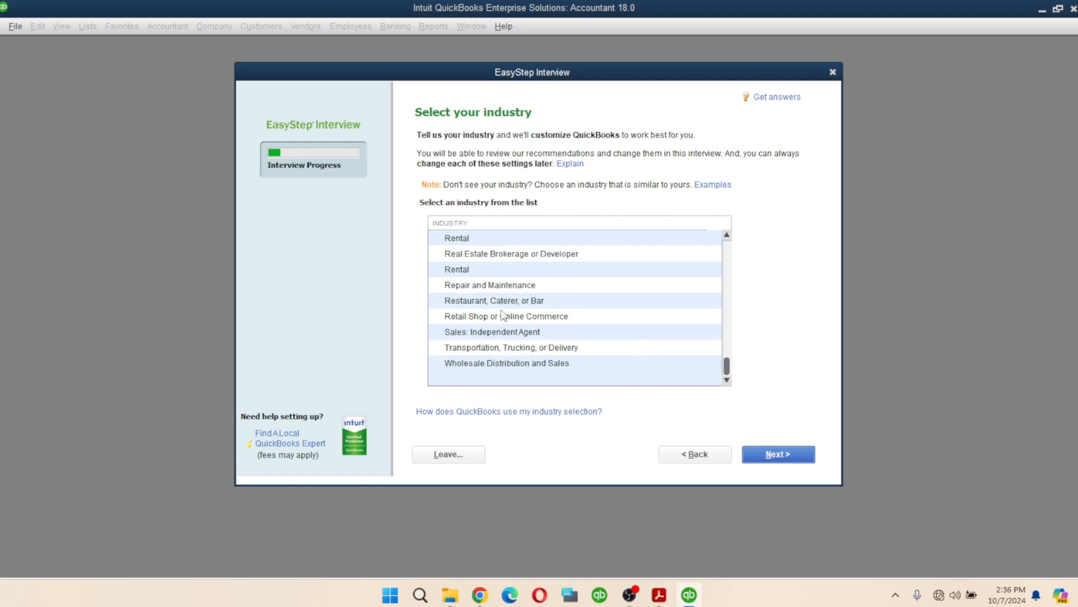
pyautogui.scroll(1, 525, 292)
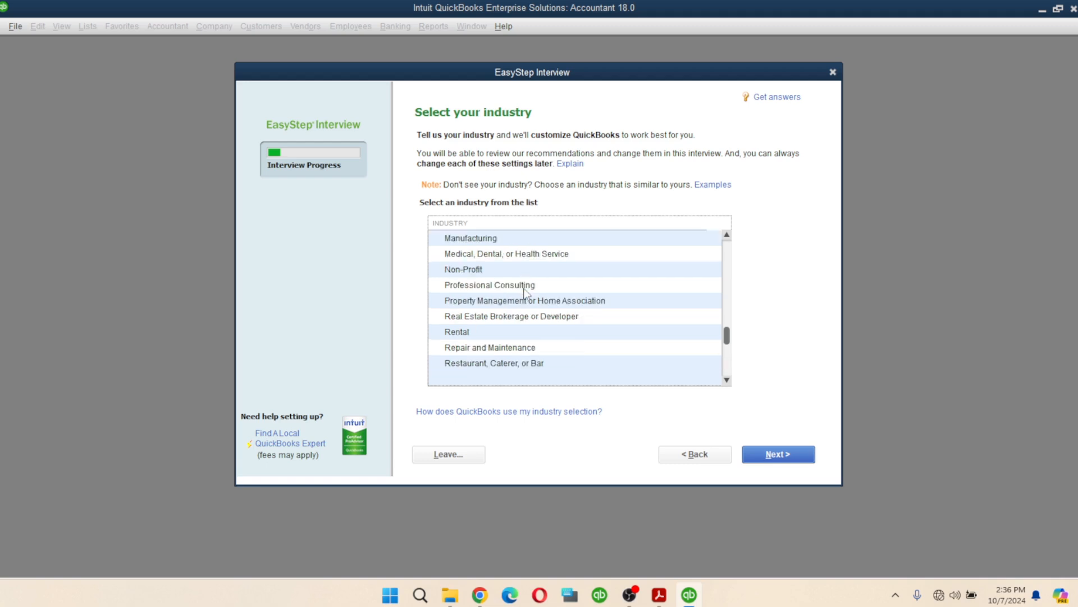
pyautogui.scroll(2, 525, 291)
pyautogui.scroll(2, 533, 289)
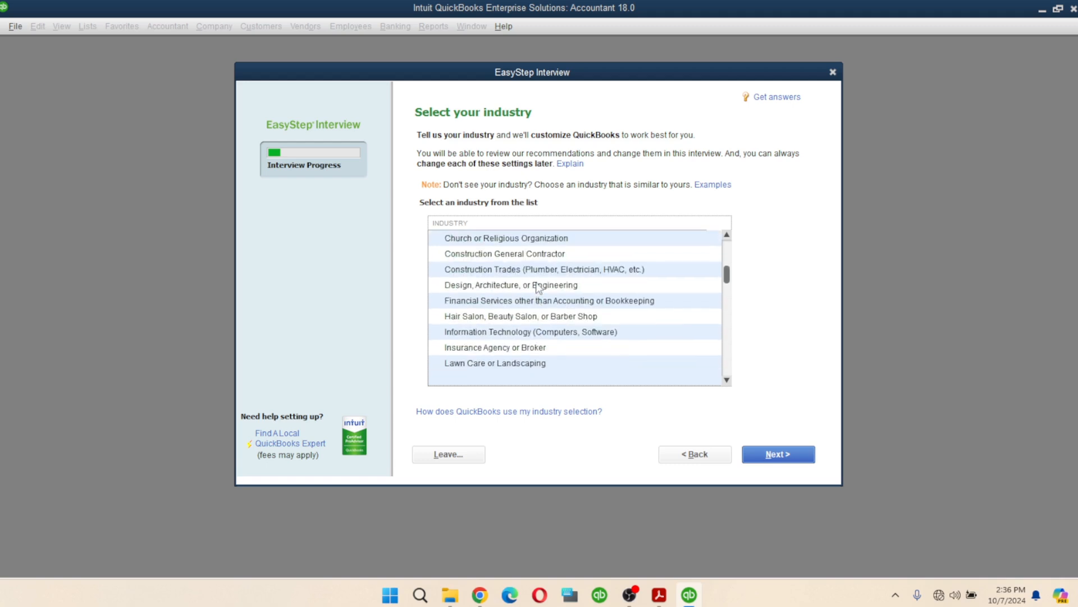
pyautogui.scroll(2, 537, 287)
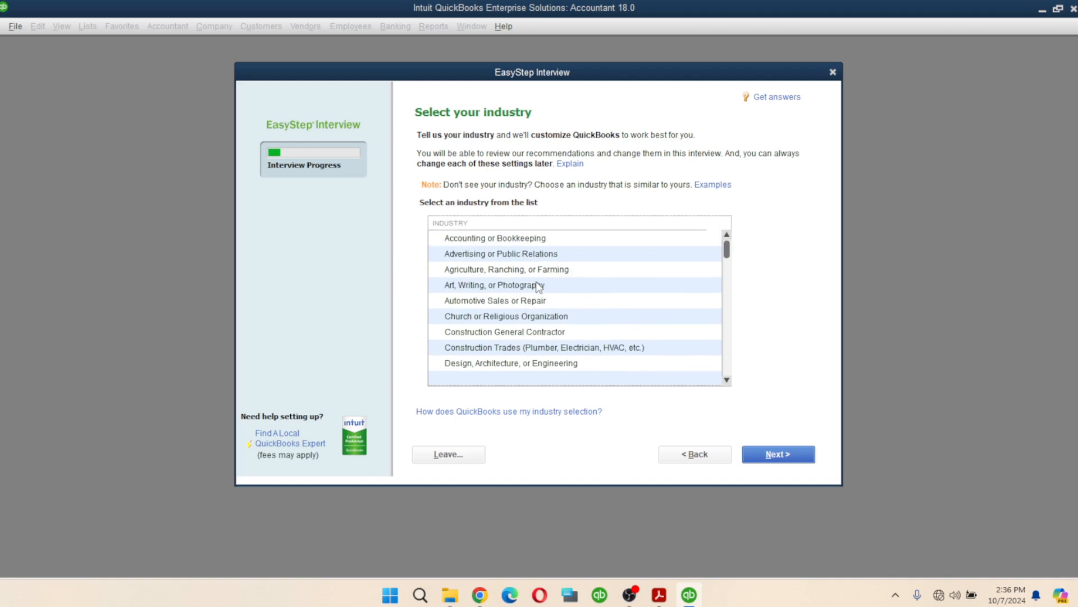
pyautogui.scroll(-1, 537, 287)
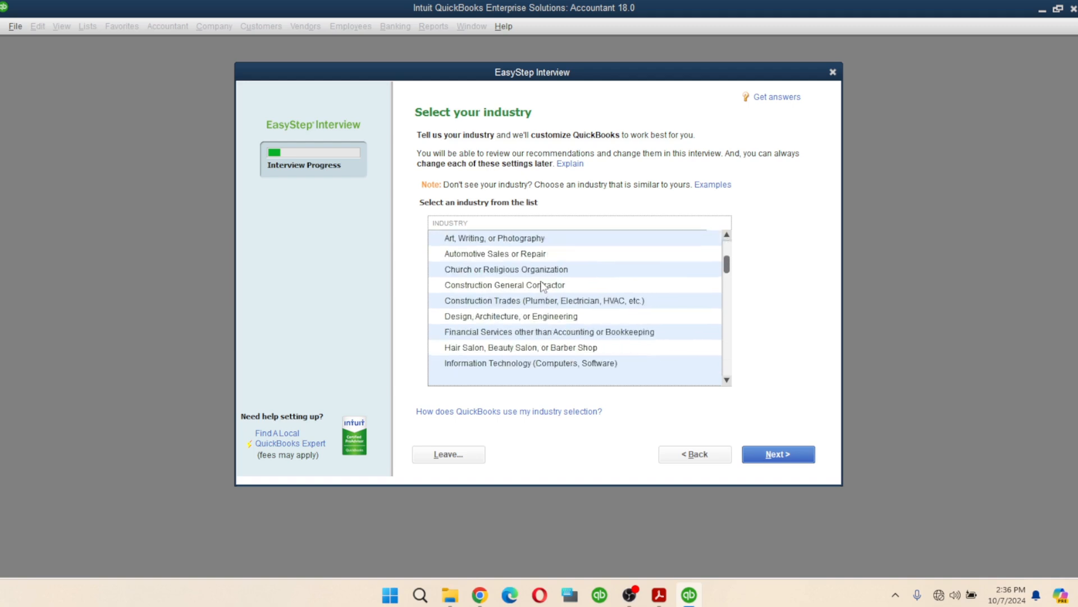
pyautogui.scroll(-1, 542, 286)
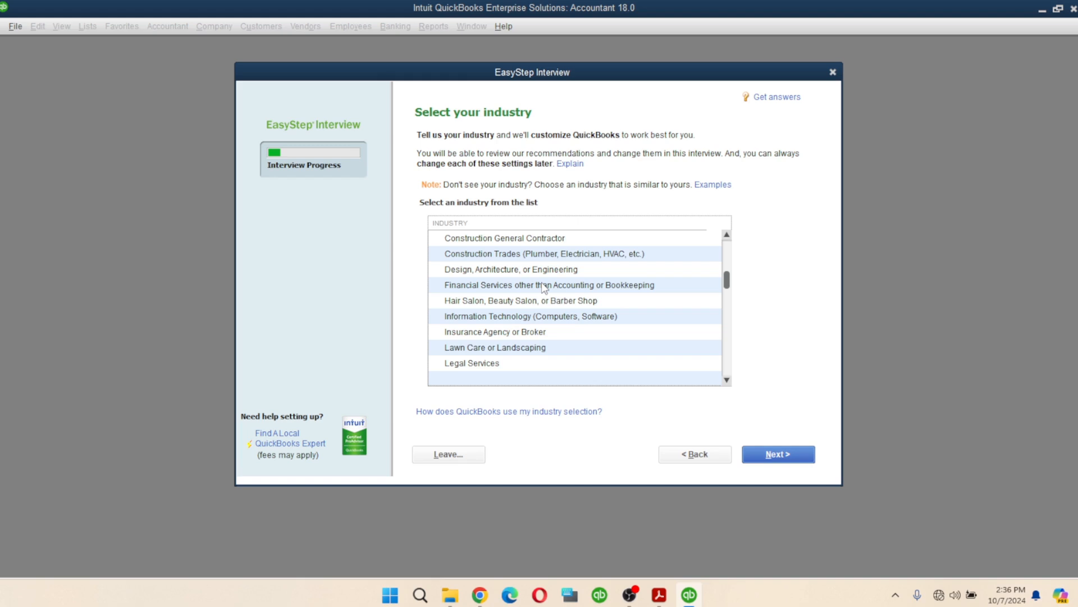
pyautogui.scroll(-4, 544, 287)
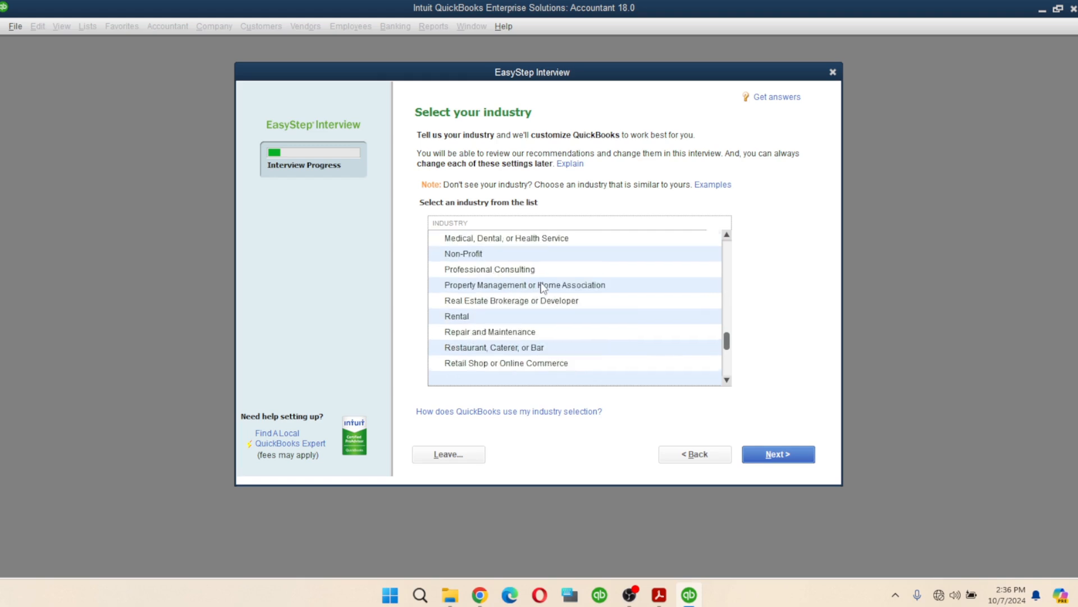
pyautogui.scroll(-1, 545, 300)
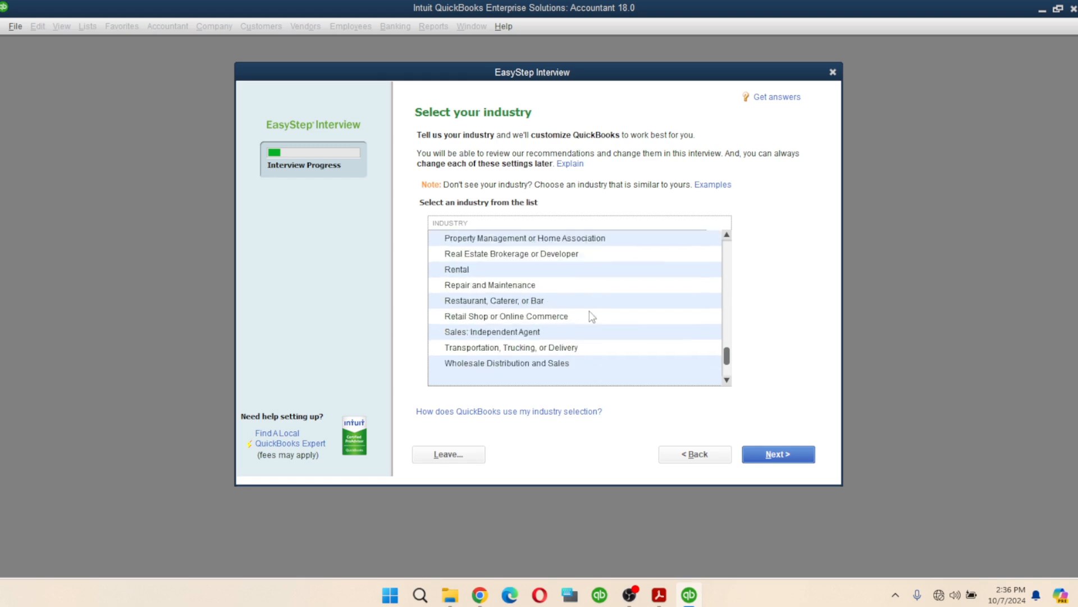
pyautogui.scroll(-1, 600, 307)
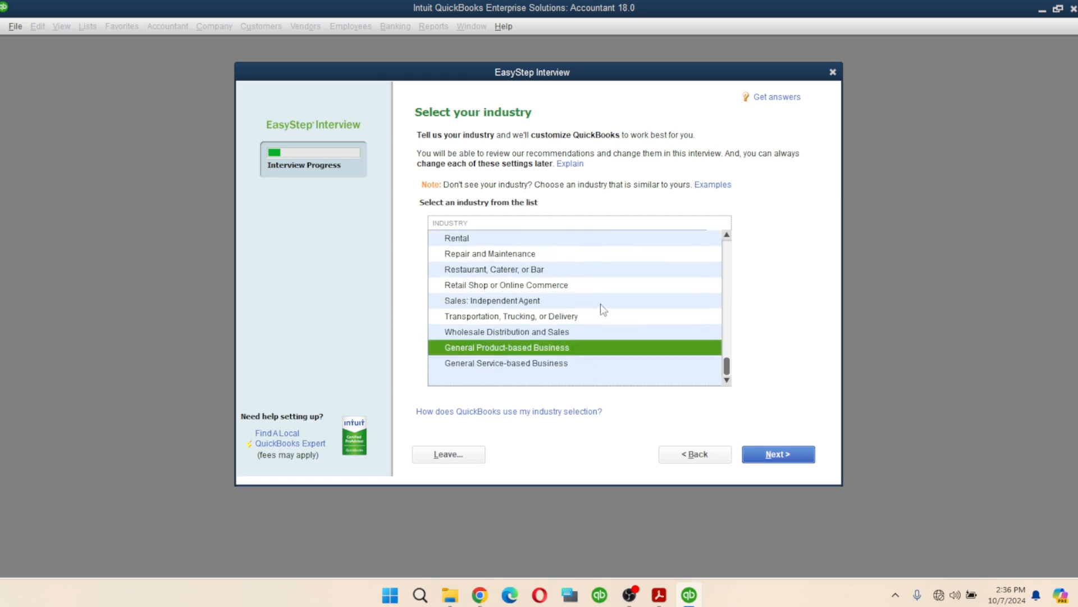
pyautogui.click(494, 332)
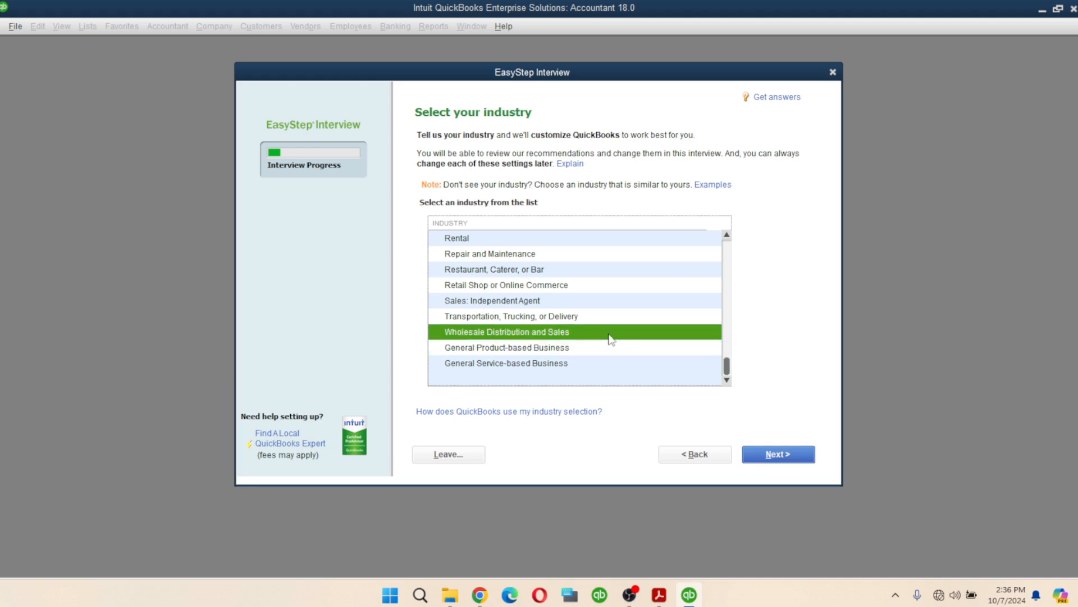
# - Choose LLC (Single-member LLC) as the business entity and continue to the fiscal year page
pyautogui.click(782, 456)
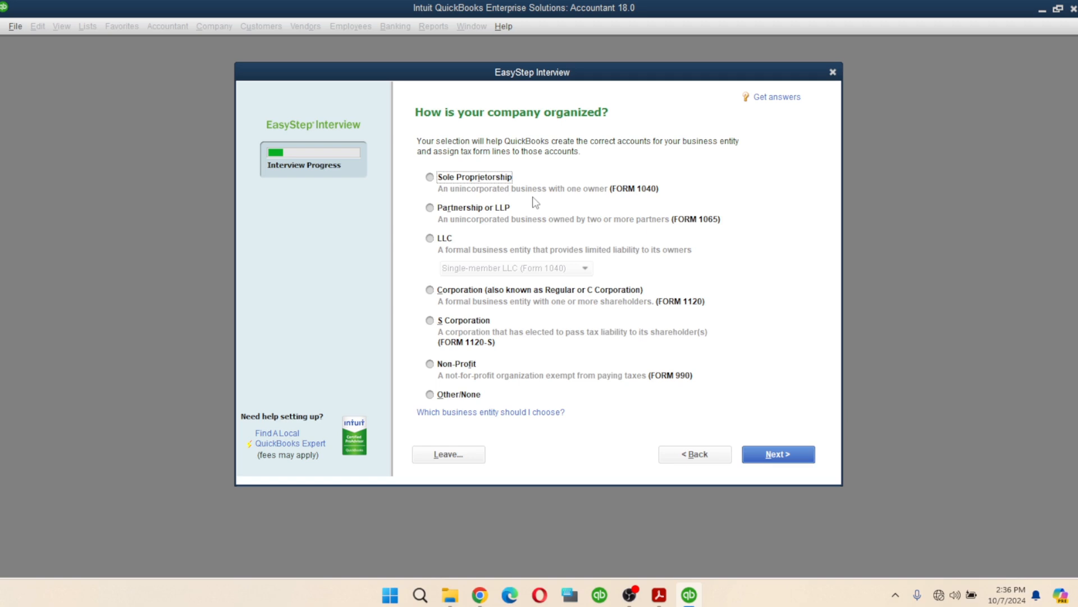
pyautogui.click(431, 238)
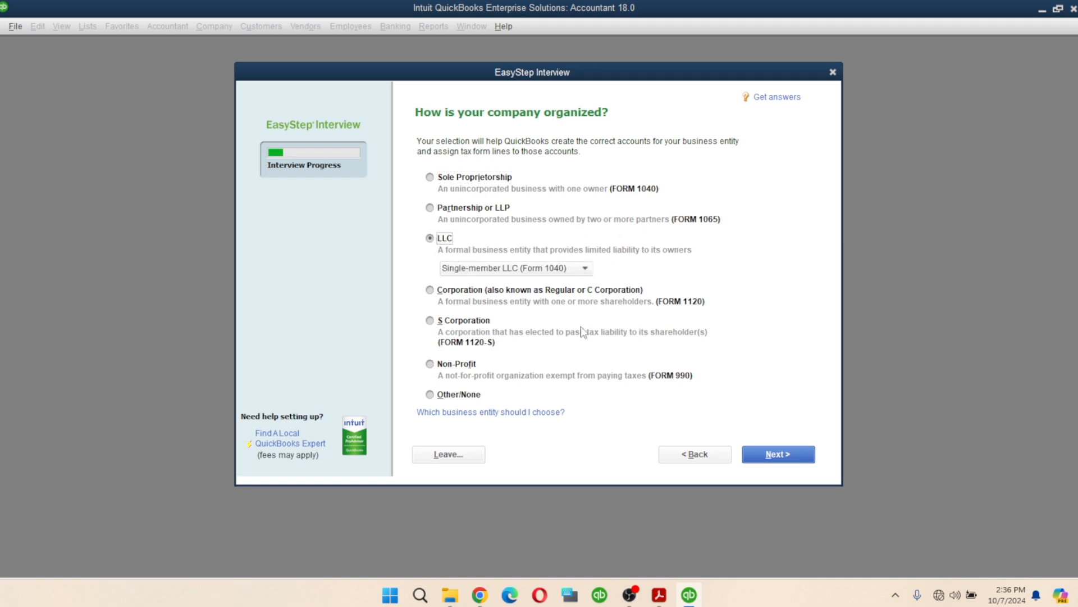
pyautogui.click(787, 460)
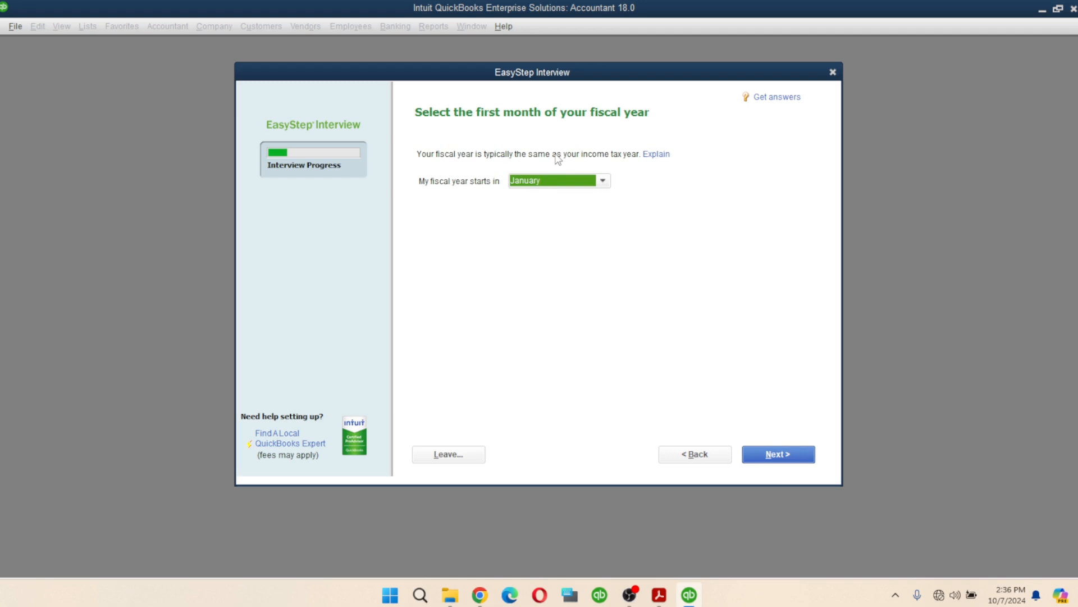
pyautogui.click(604, 181)
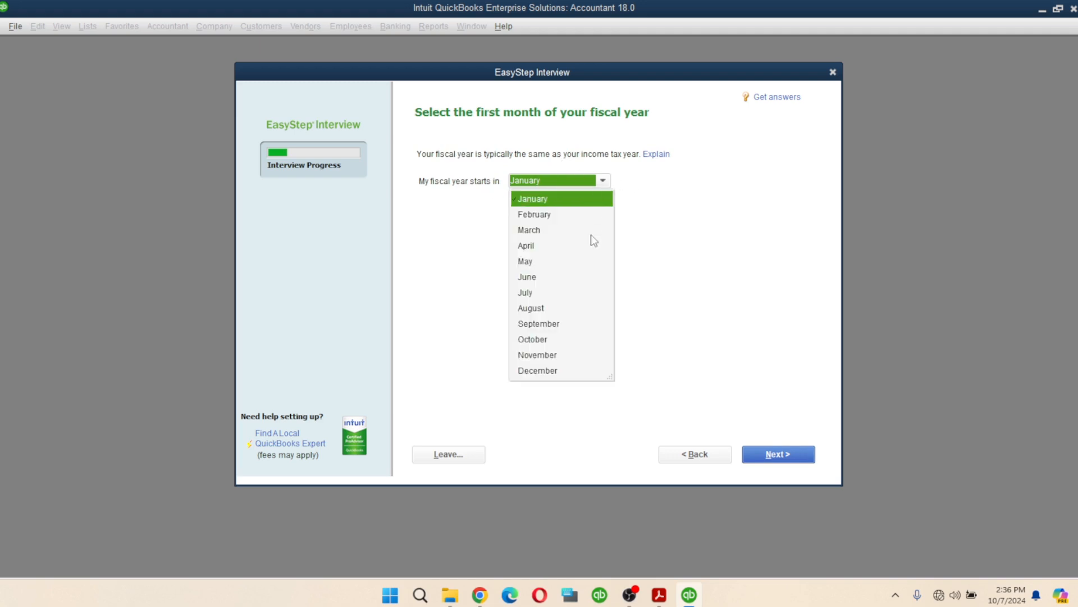
pyautogui.click(535, 338)
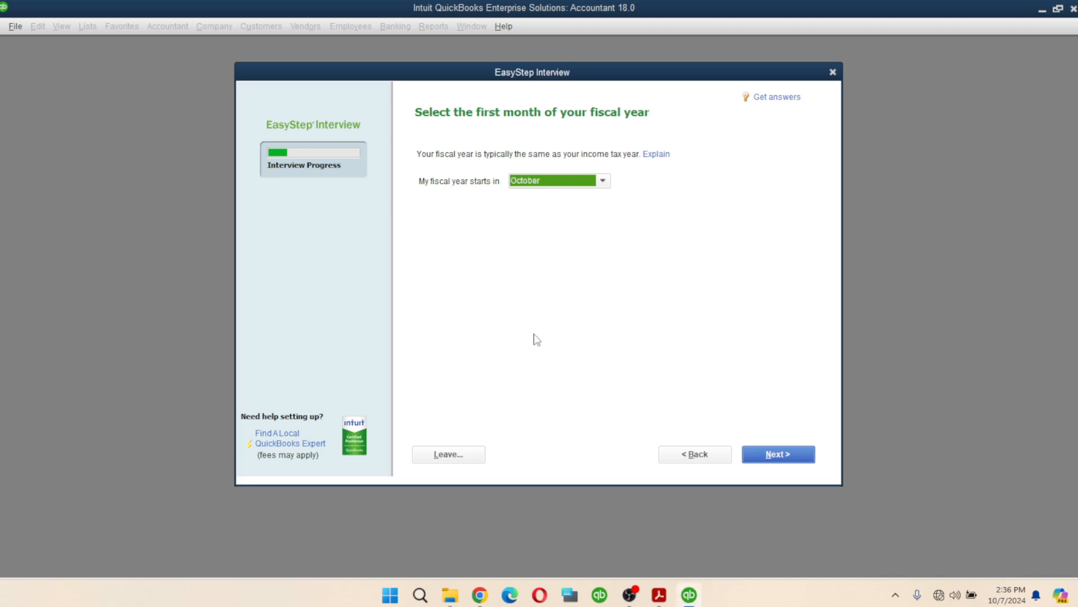
pyautogui.click(603, 181)
pyautogui.click(562, 201)
# - Accept the fiscal year page, leave the administrator password blank, and reach Create your company file
pyautogui.click(778, 455)
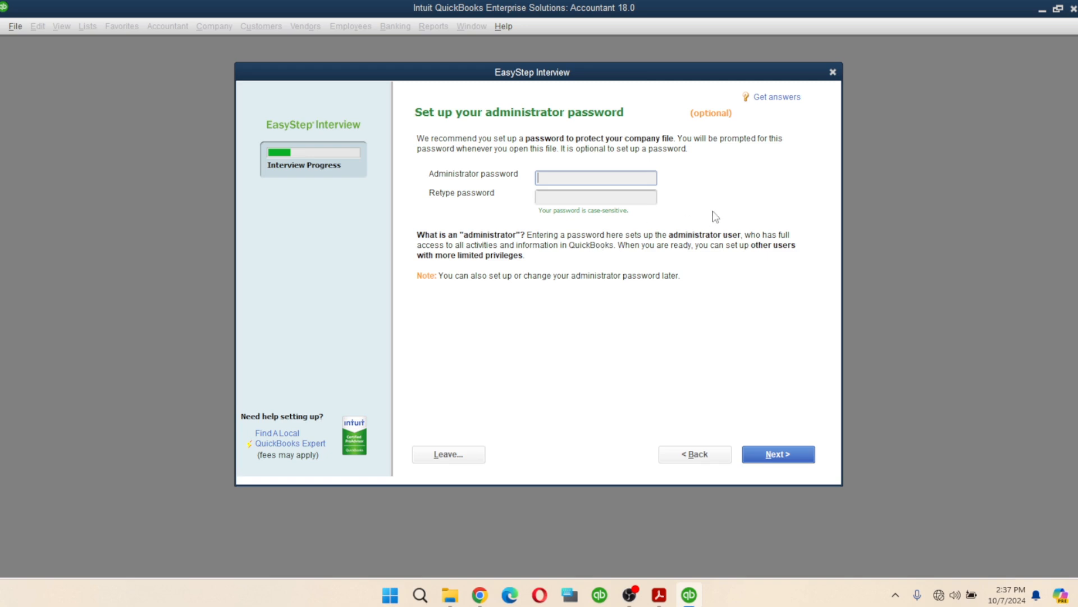
pyautogui.click(784, 457)
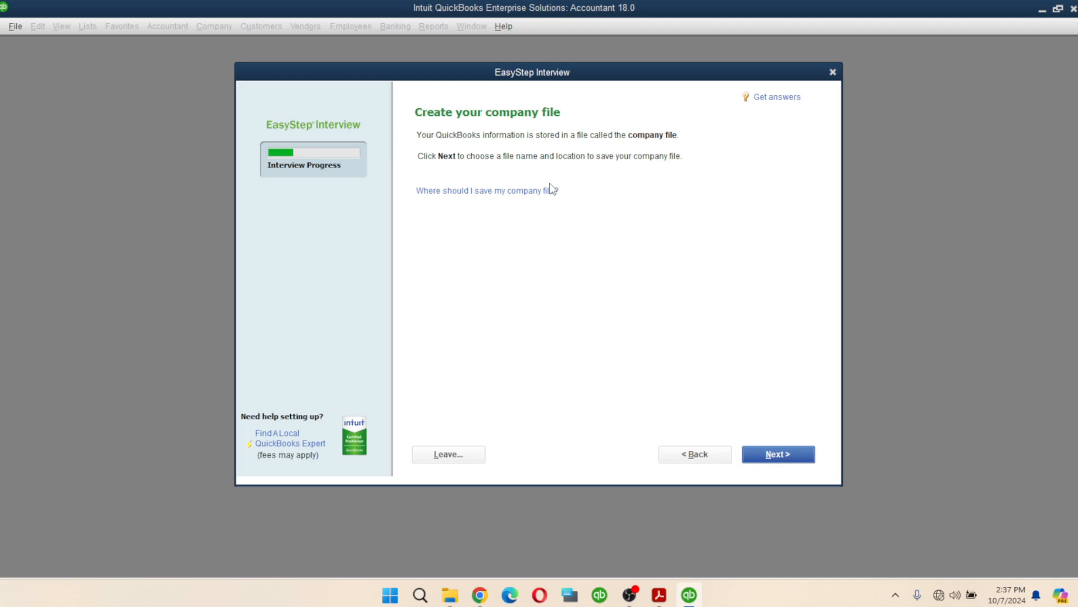
# - Save the new company file as 'City Store LTD' in the Company Files folder
pyautogui.click(789, 453)
pyautogui.click(776, 453)
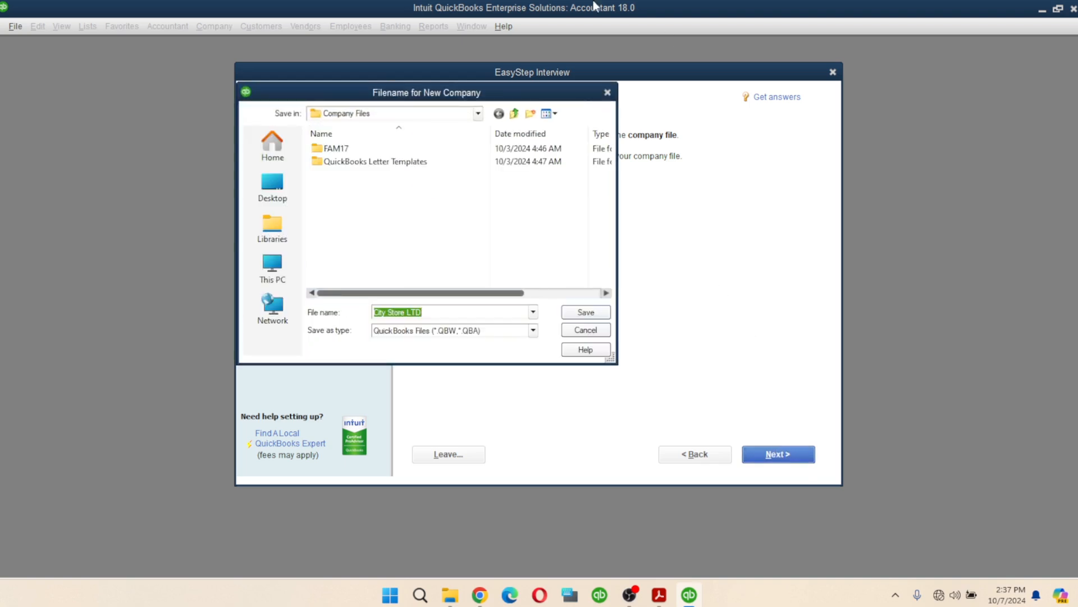
pyautogui.moveTo(407, 94); pyautogui.dragTo(568, 116)
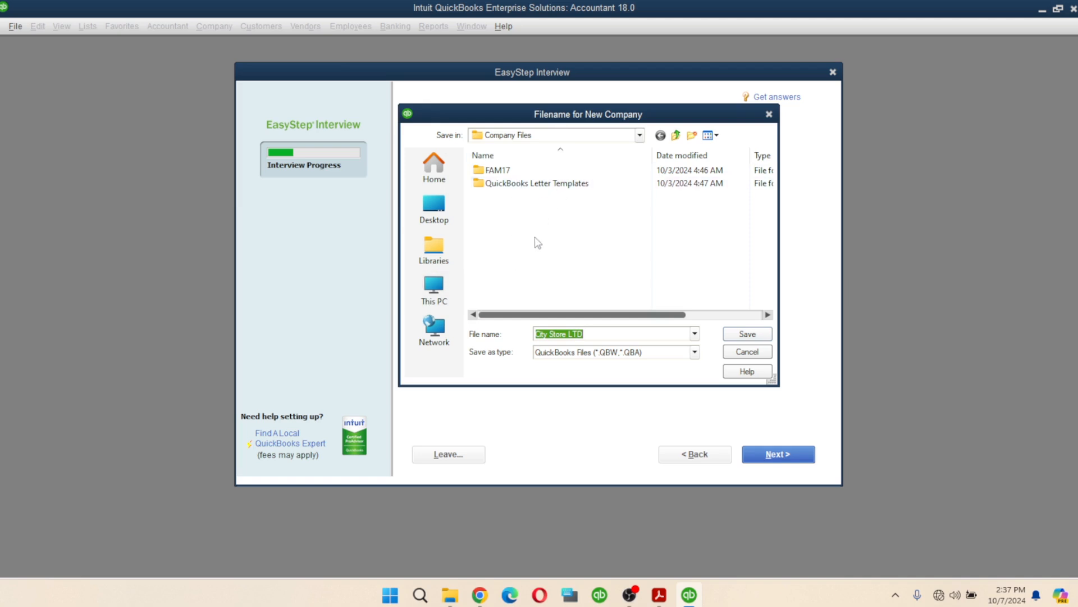
pyautogui.click(747, 334)
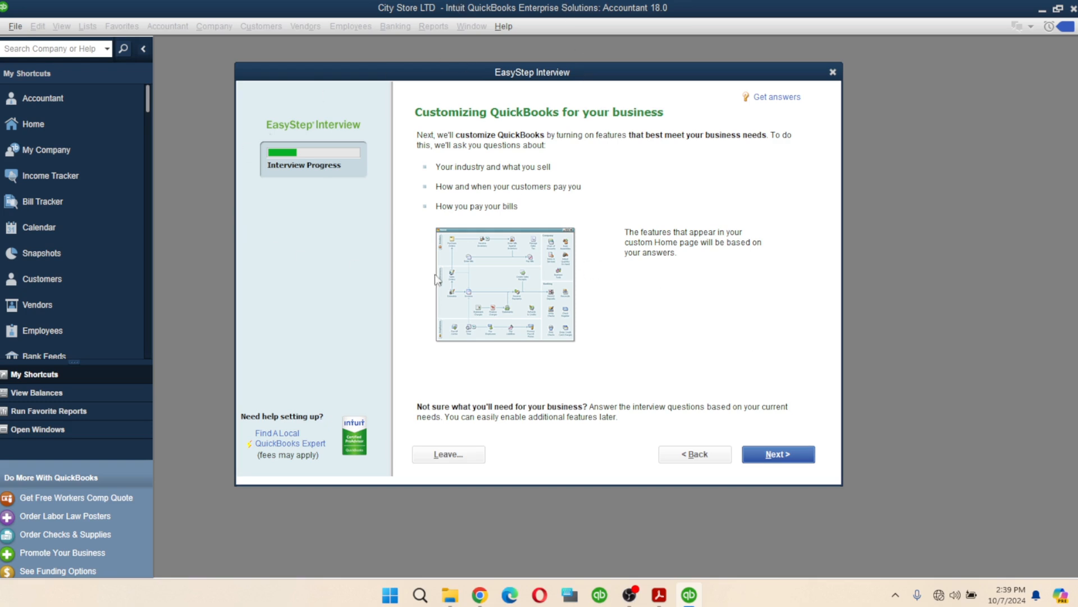
# - Answer that City Store LTD sells both services and products
pyautogui.click(778, 454)
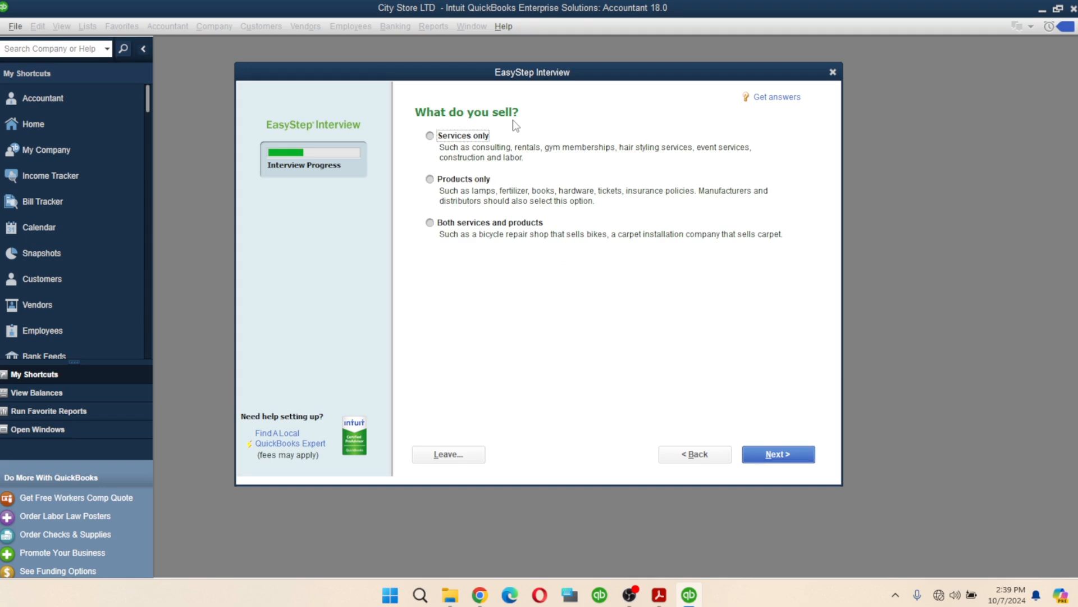
pyautogui.click(430, 223)
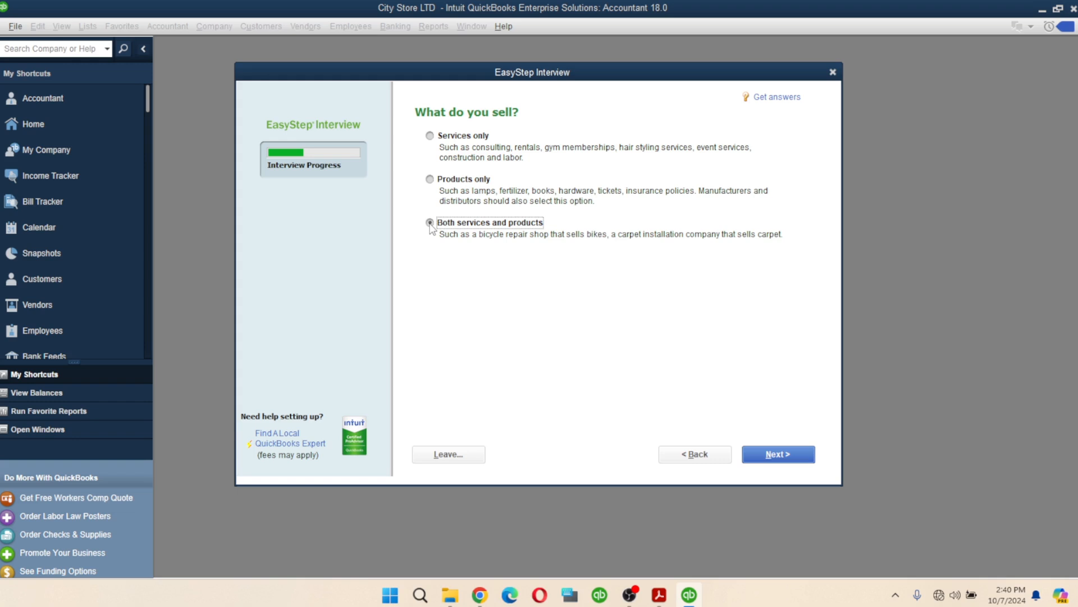
pyautogui.click(430, 223)
pyautogui.click(776, 456)
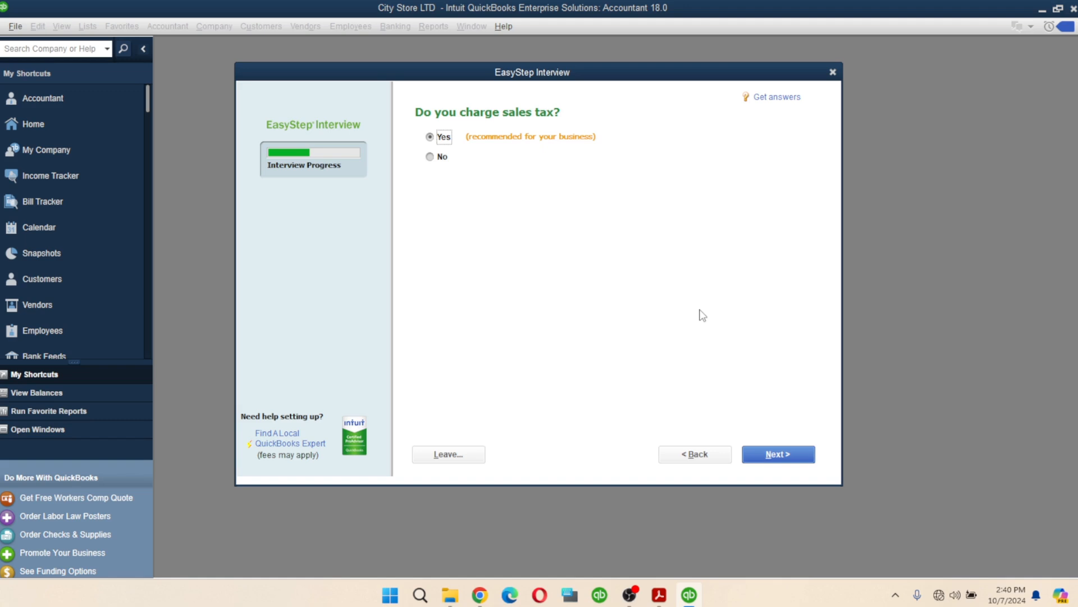
# - Keep Yes for charging sales tax, creating estimates, tracking sales orders and billing statements
pyautogui.click(775, 456)
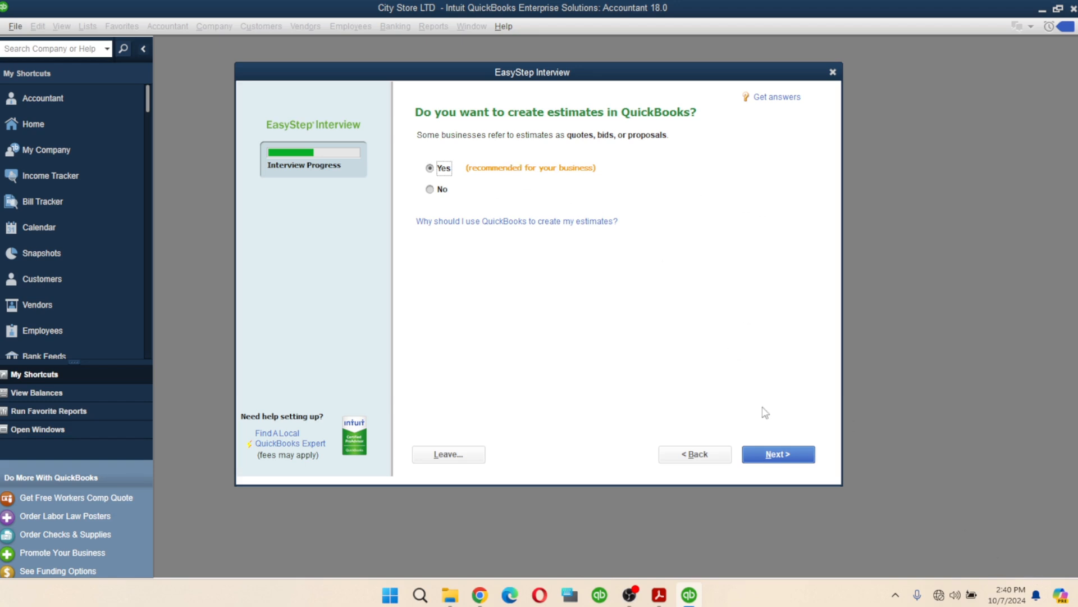
pyautogui.click(773, 455)
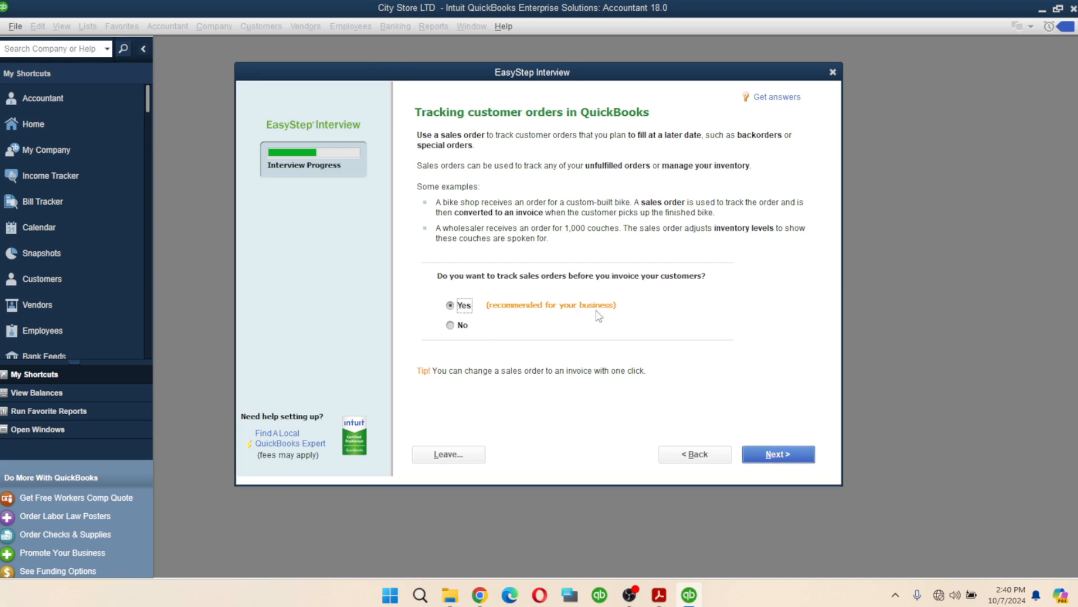
pyautogui.click(768, 456)
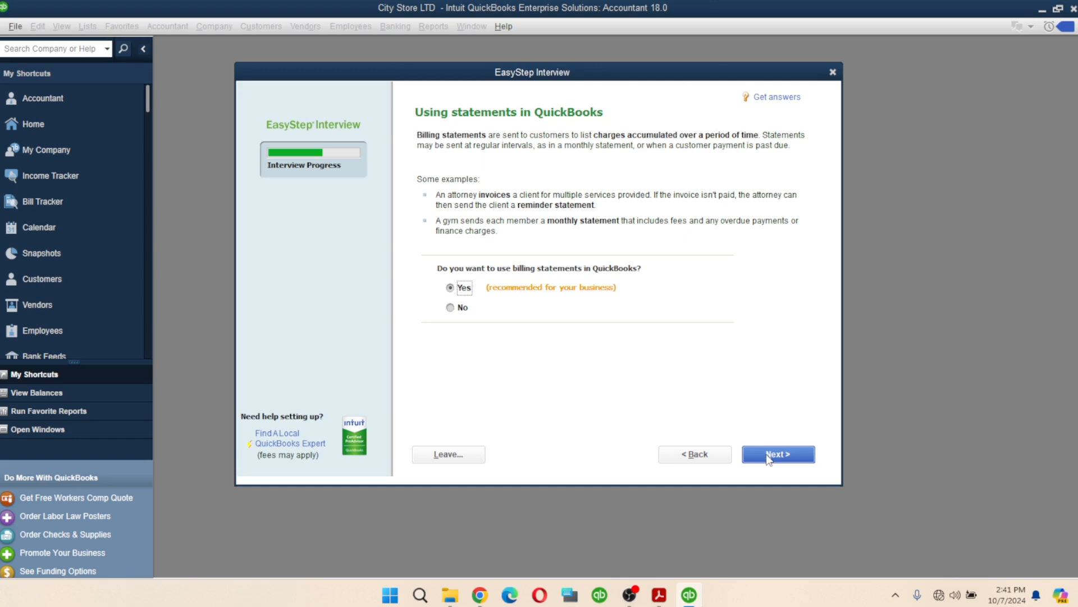
pyautogui.click(769, 457)
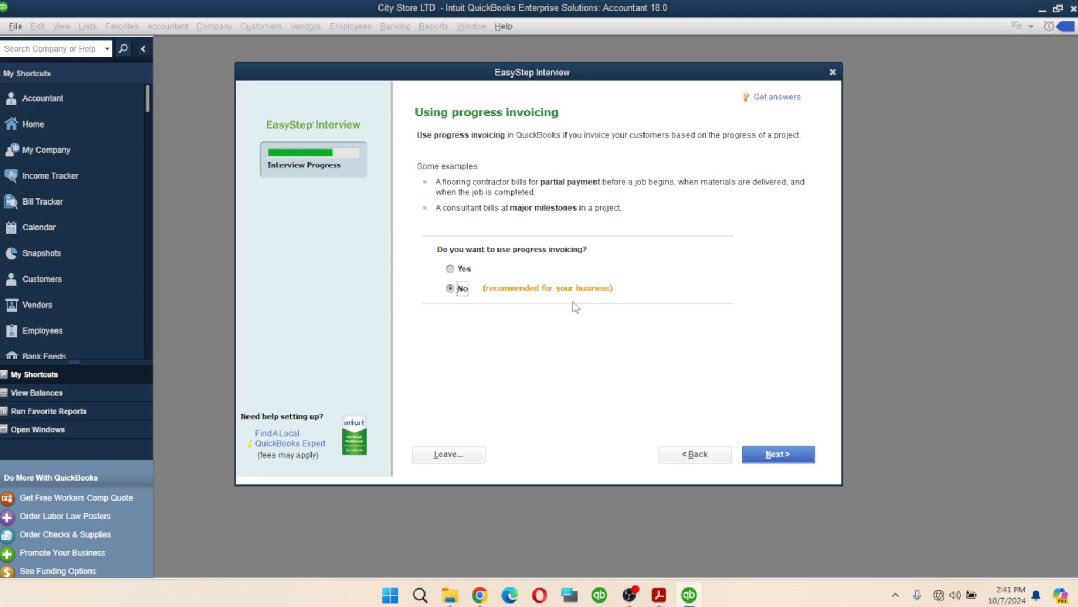
# - Leave progress invoicing at No and bill tracking at Yes
pyautogui.click(792, 458)
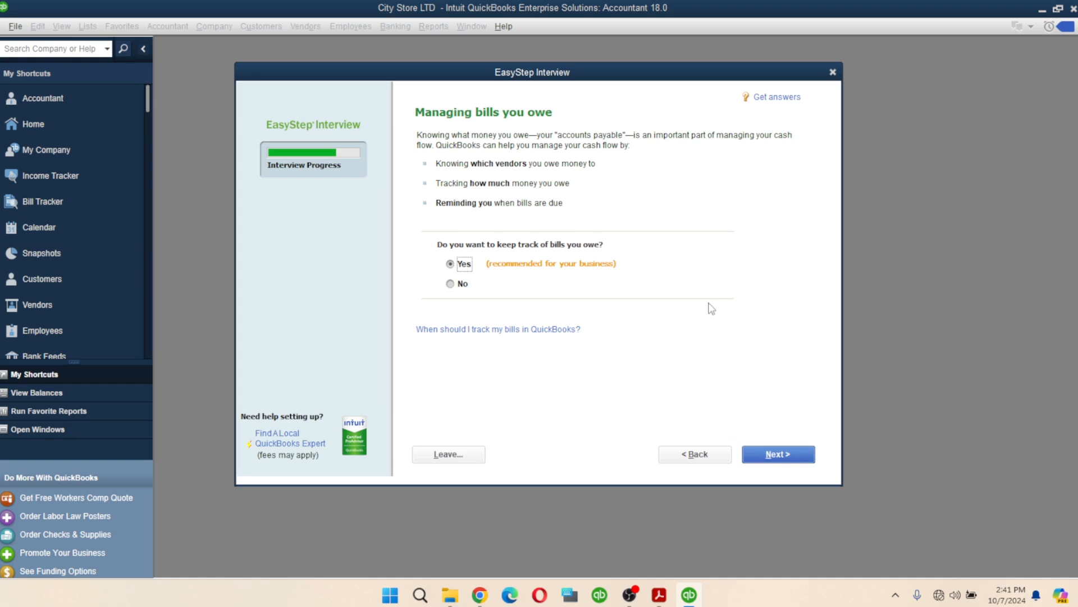
pyautogui.click(782, 455)
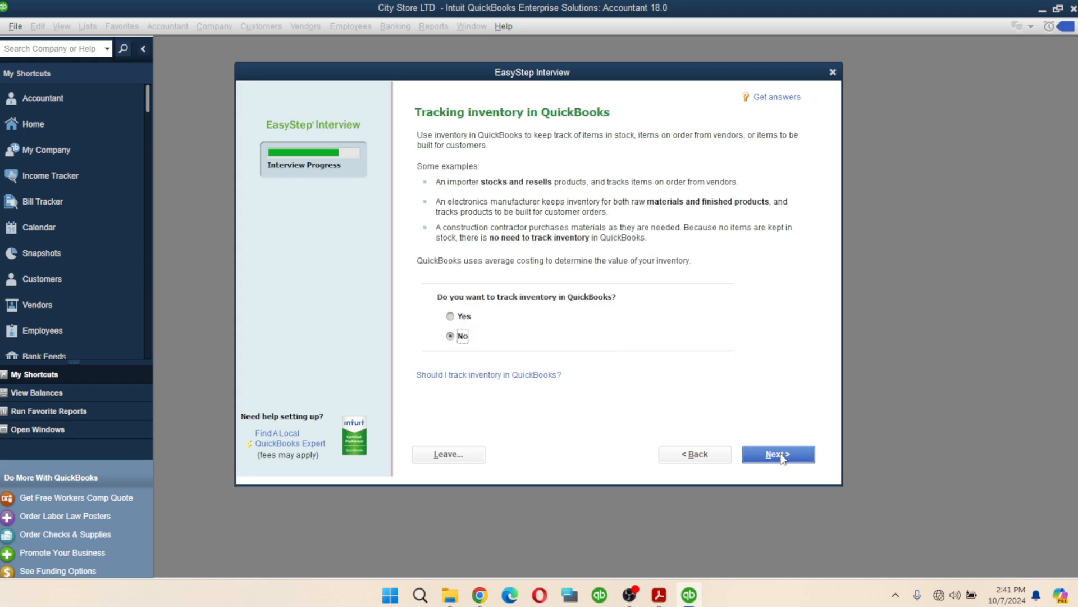
pyautogui.click(705, 455)
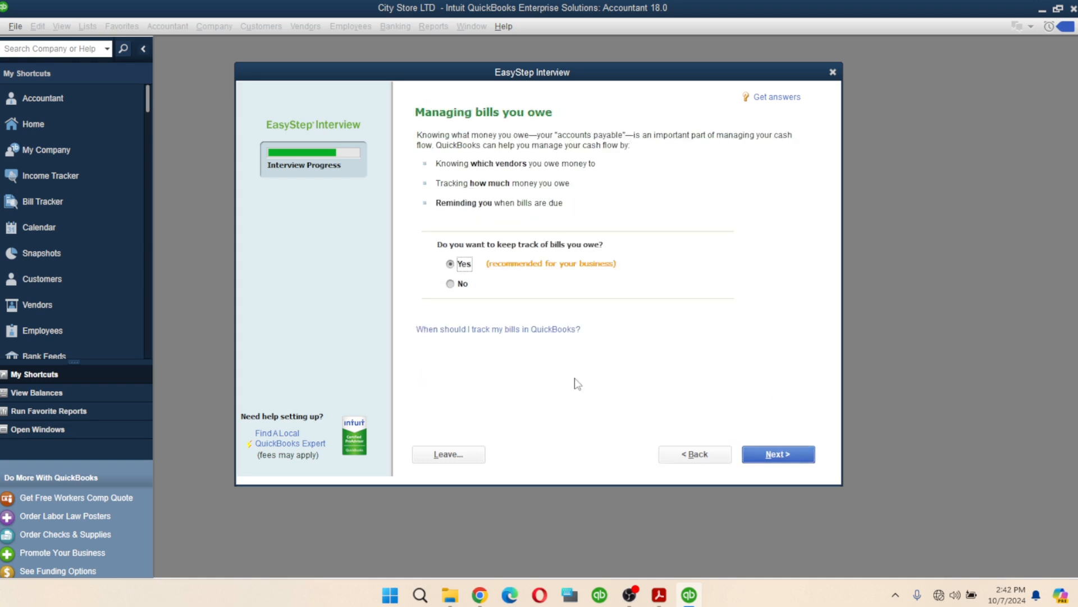
pyautogui.click(776, 456)
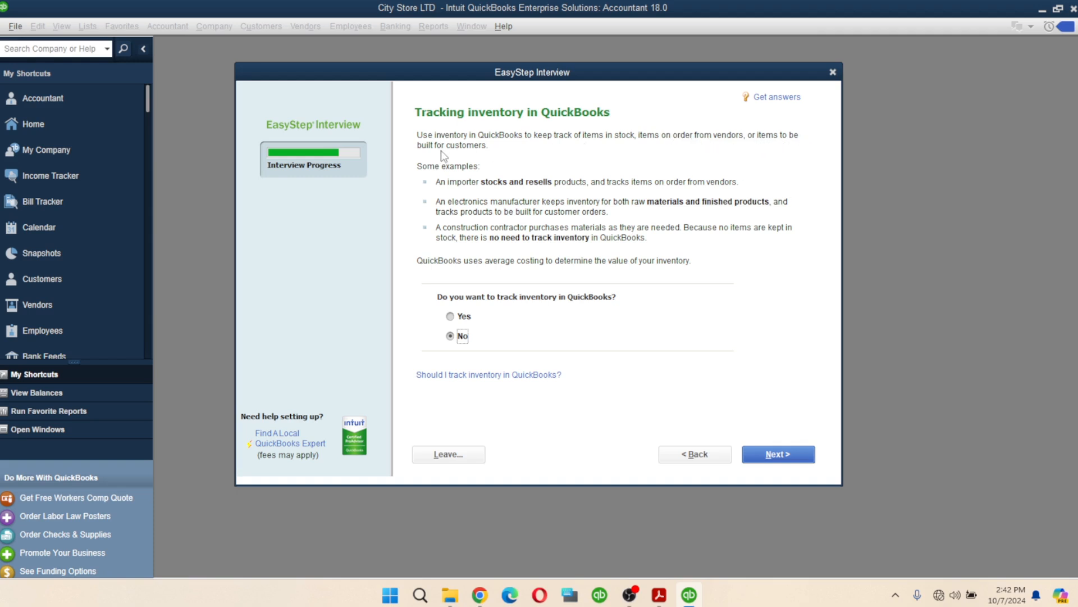
# - Answer Yes to tracking inventory and move on to the time tracking question
pyautogui.click(451, 317)
pyautogui.click(762, 455)
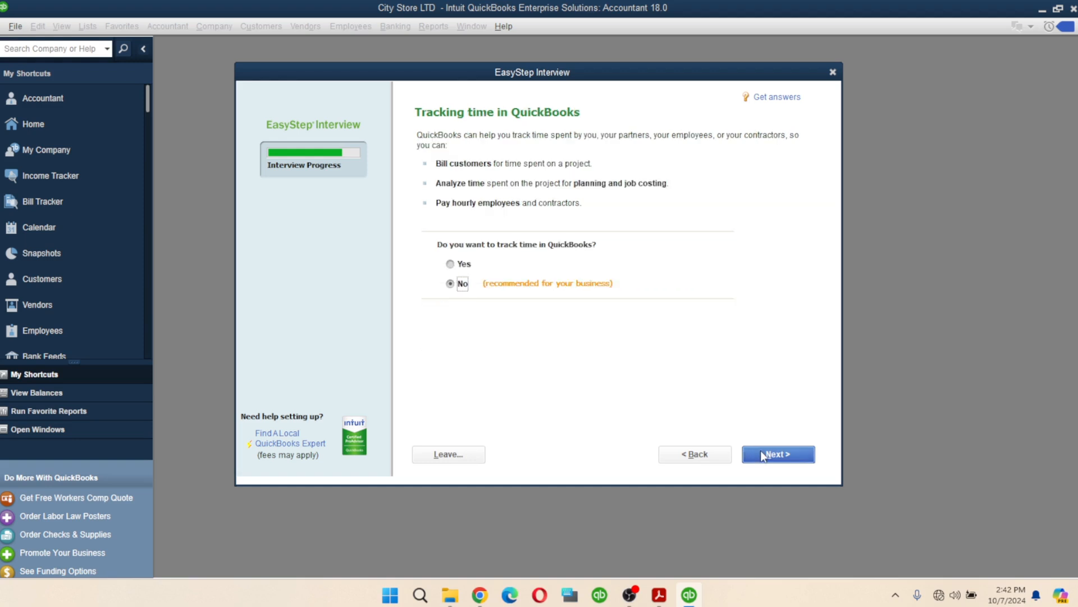
pyautogui.click(695, 454)
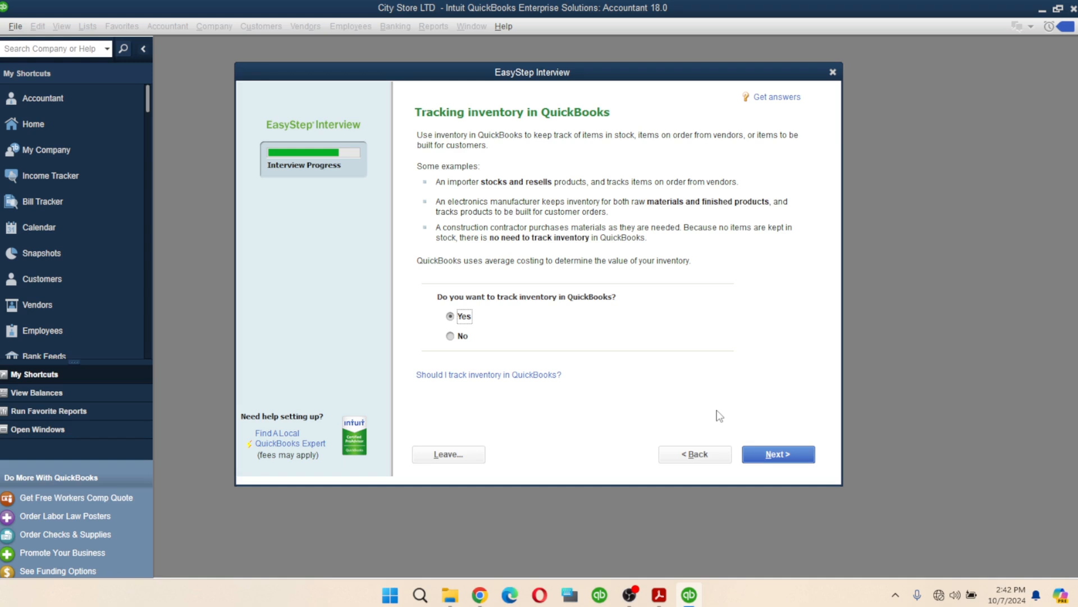
pyautogui.click(768, 455)
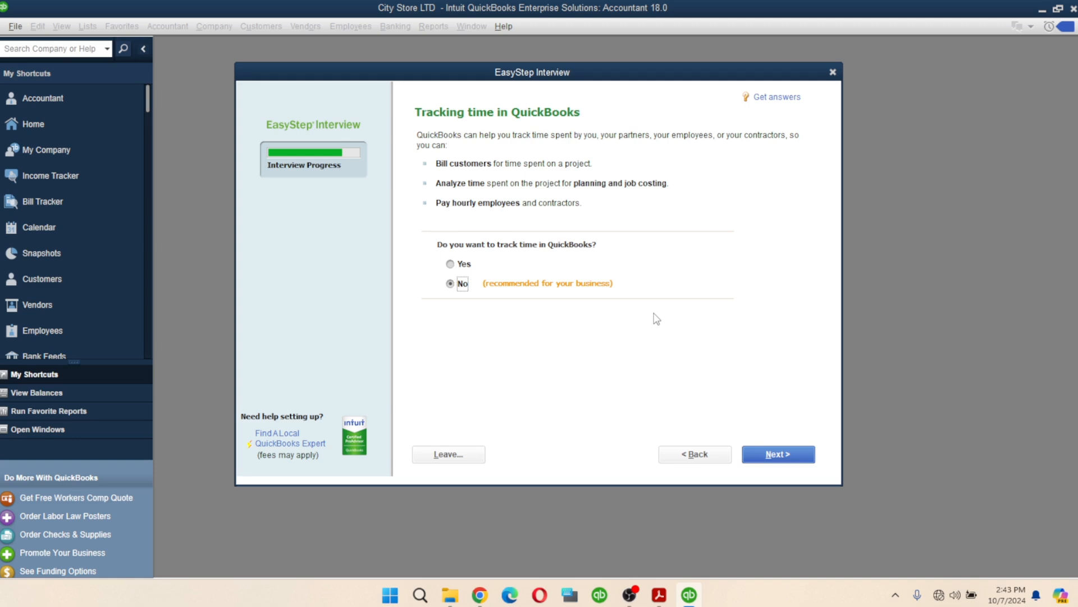
# - Leave time tracking at No and record that the business has W-2 employees
pyautogui.click(776, 456)
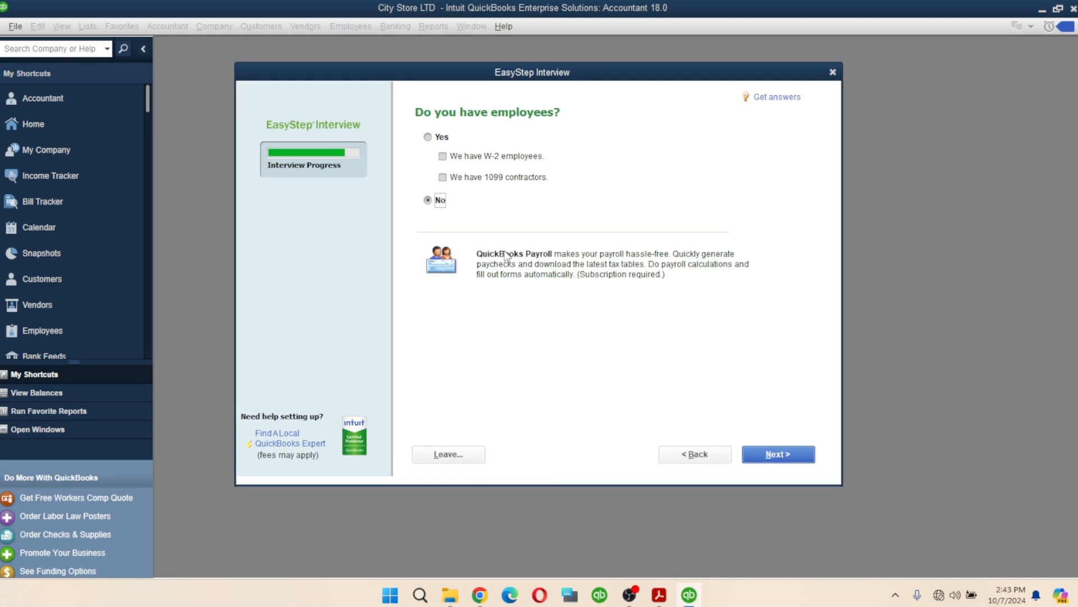
pyautogui.click(426, 138)
pyautogui.click(779, 454)
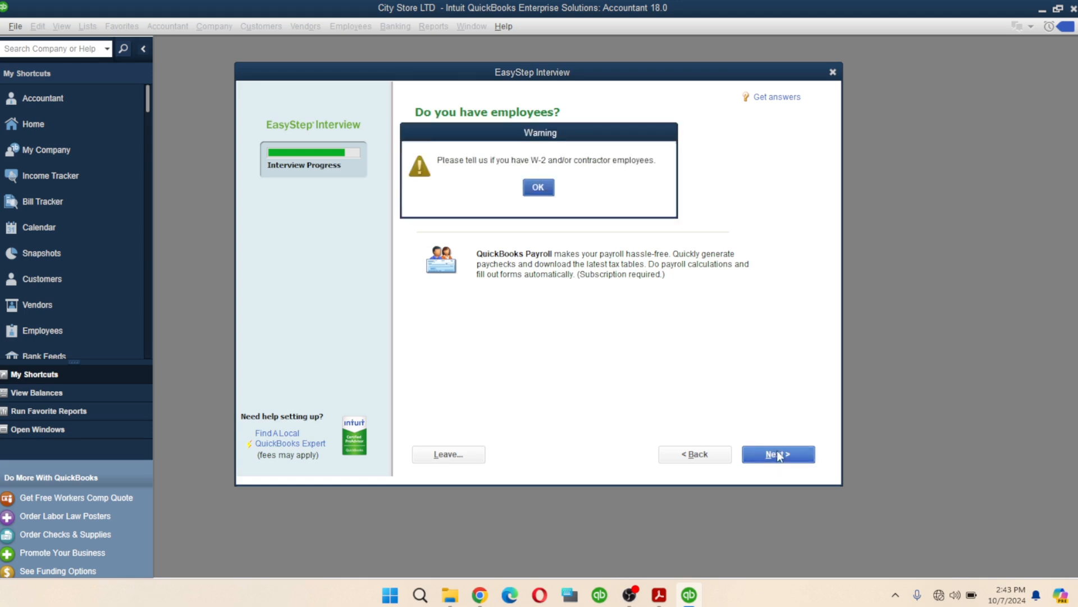
pyautogui.click(534, 187)
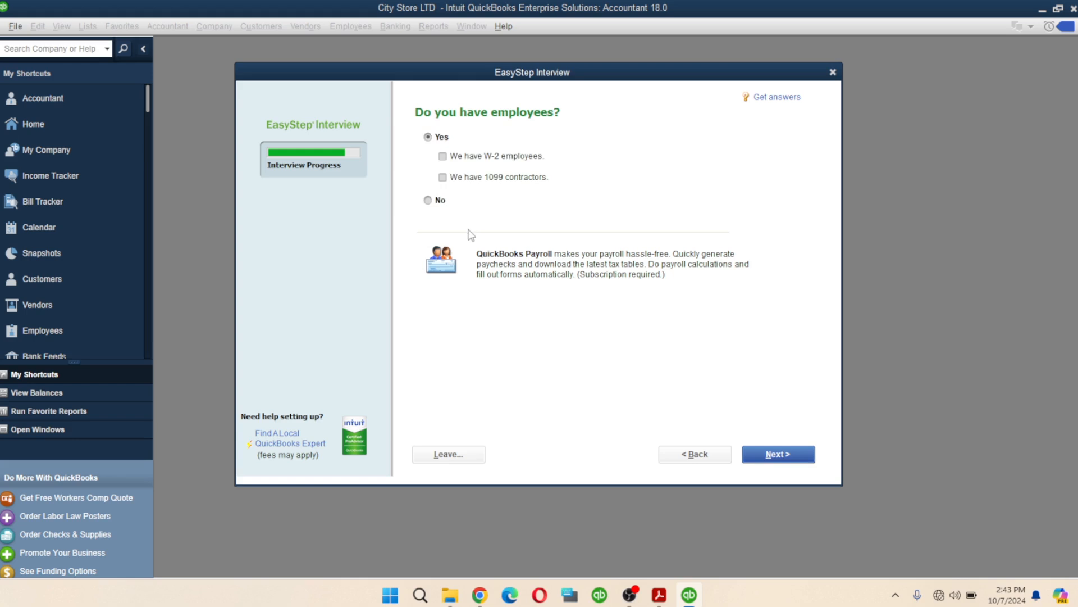
pyautogui.click(442, 157)
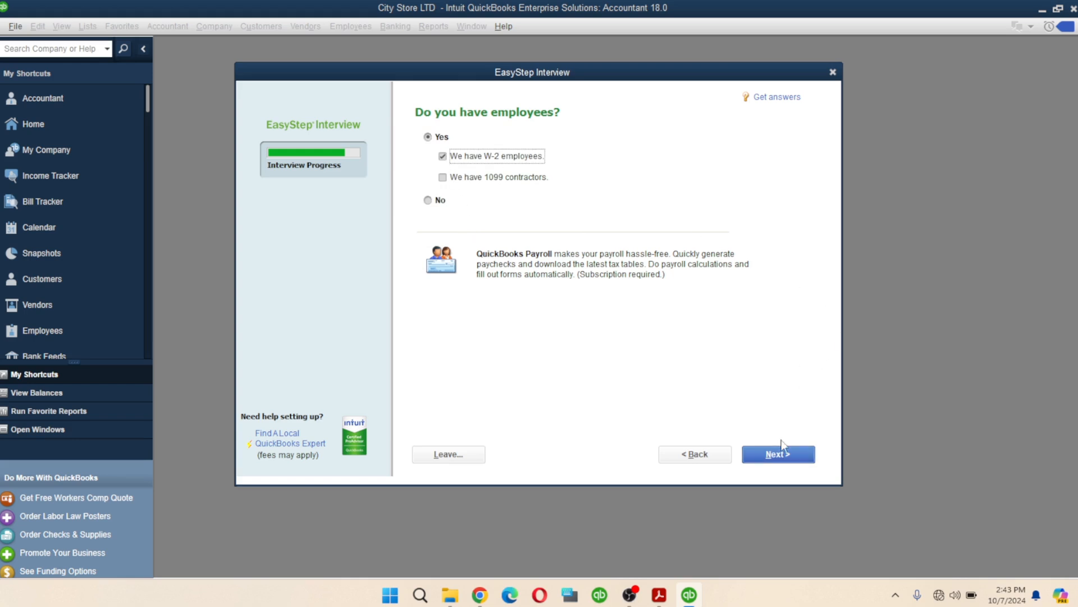
pyautogui.click(780, 458)
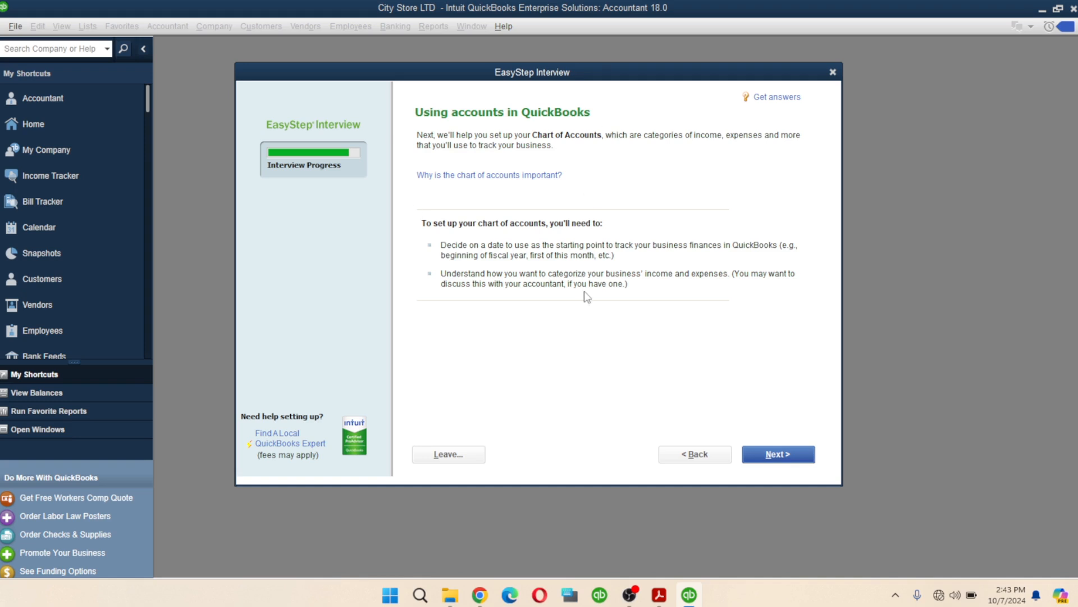
# - Choose the fiscal-year beginning, 01/01/2024, as the start date instead of today
pyautogui.click(777, 457)
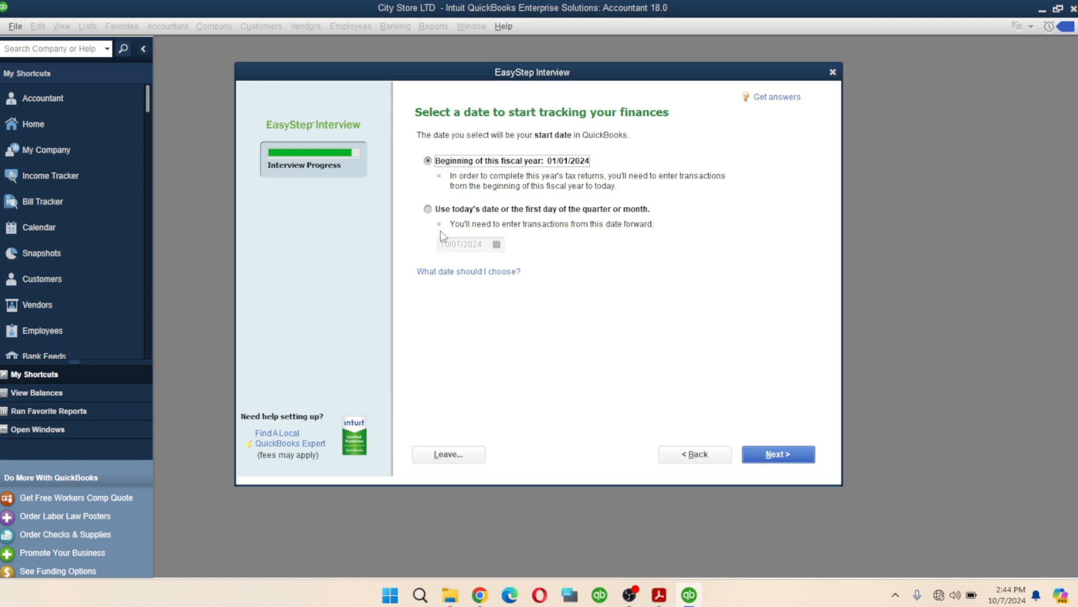
pyautogui.click(428, 209)
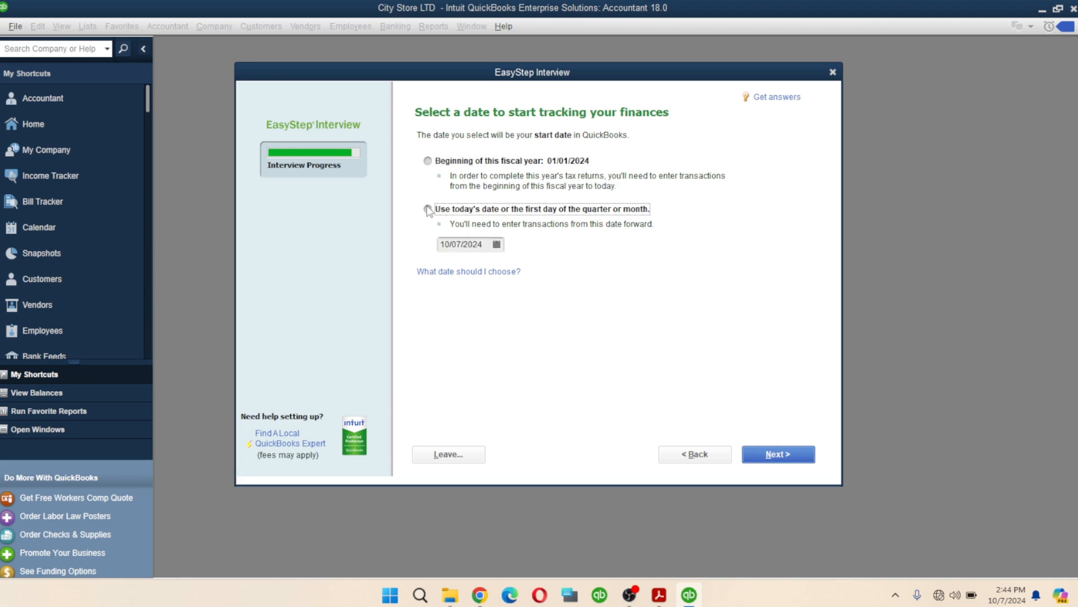
pyautogui.click(428, 161)
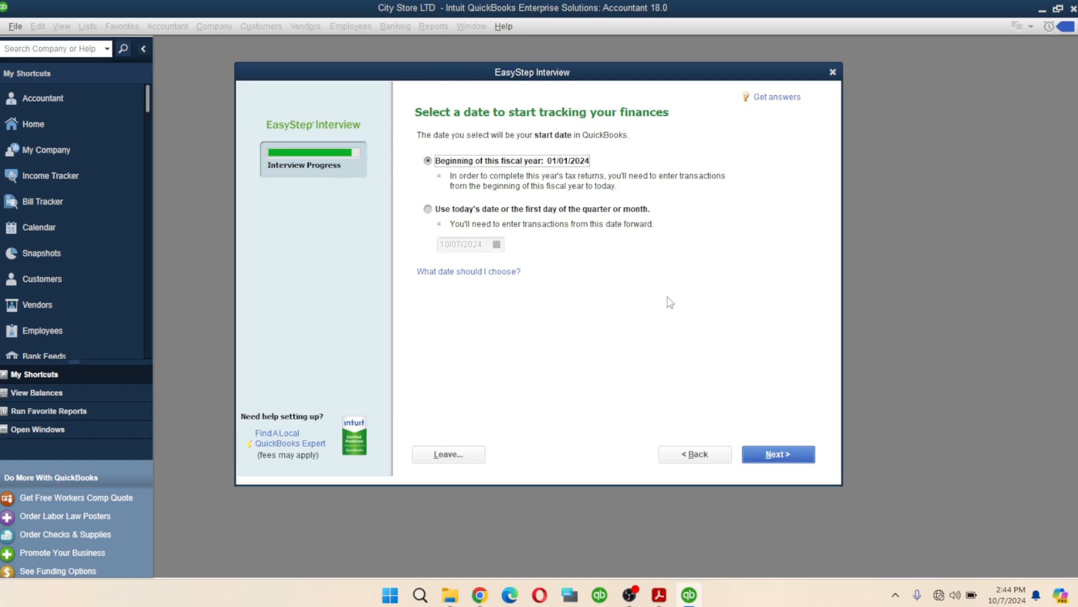
pyautogui.click(772, 456)
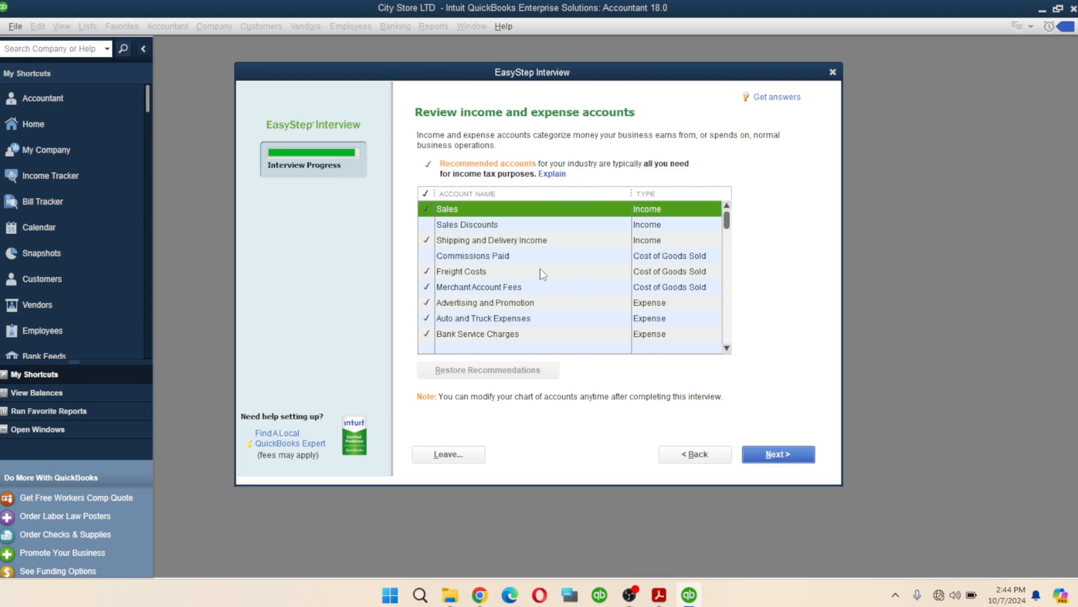
pyautogui.scroll(-3, 535, 261)
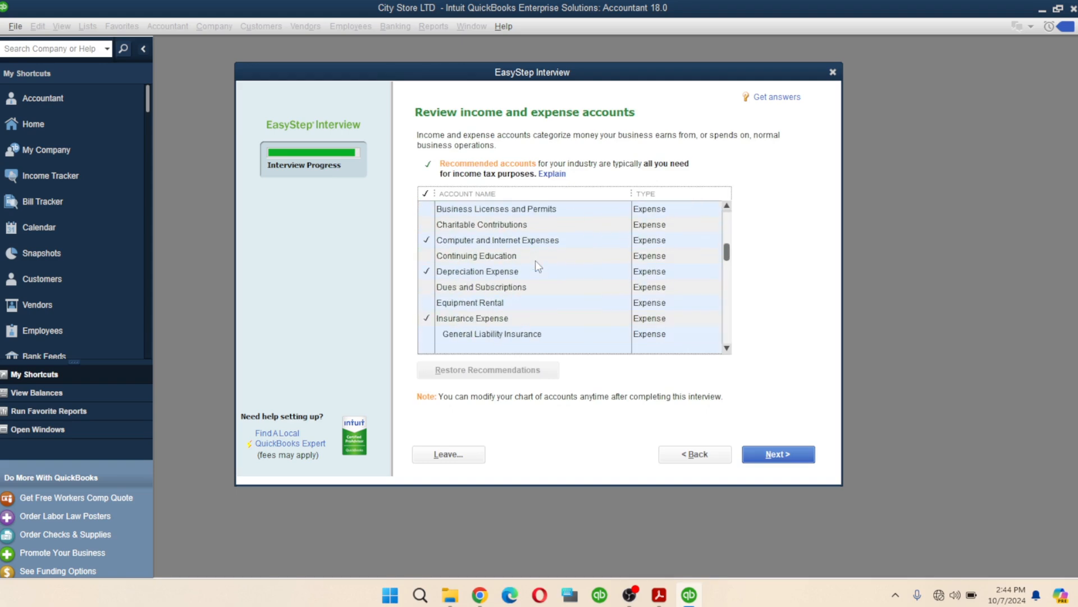
pyautogui.scroll(3, 534, 261)
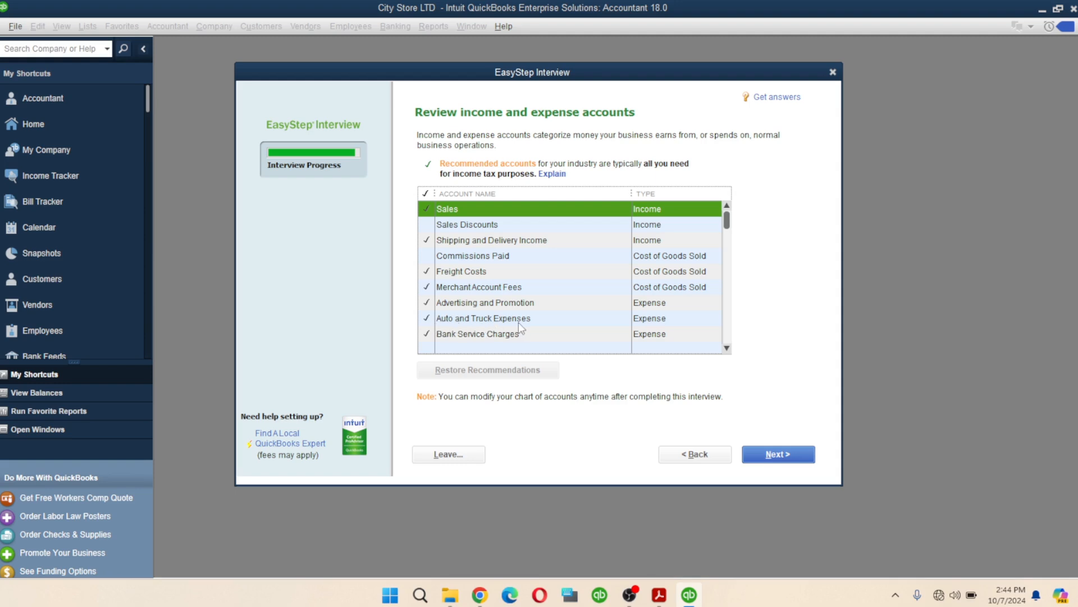
pyautogui.scroll(-1, 468, 334)
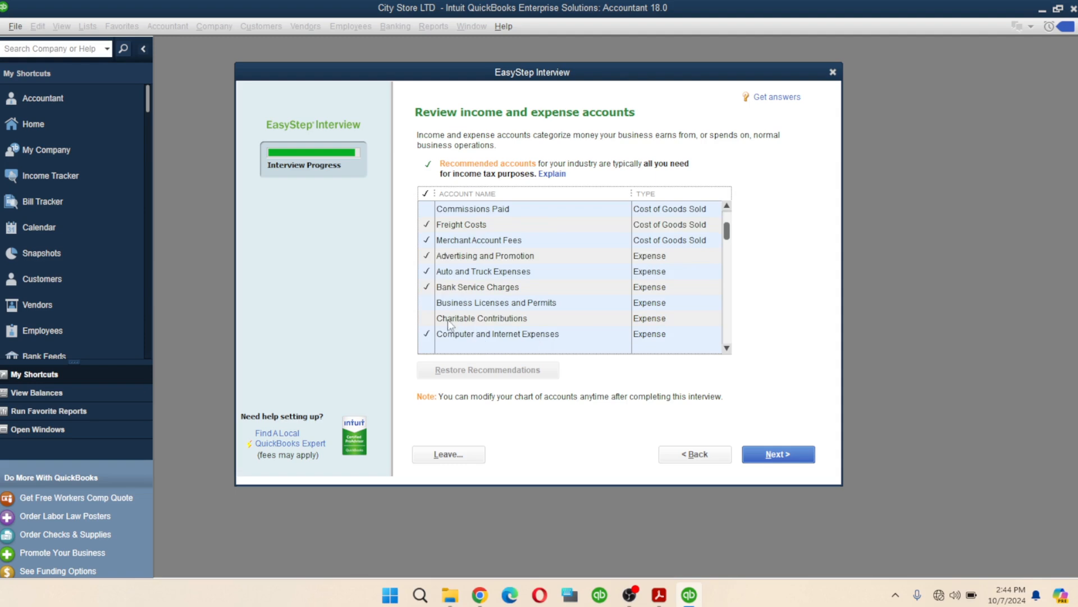
pyautogui.scroll(-2, 493, 278)
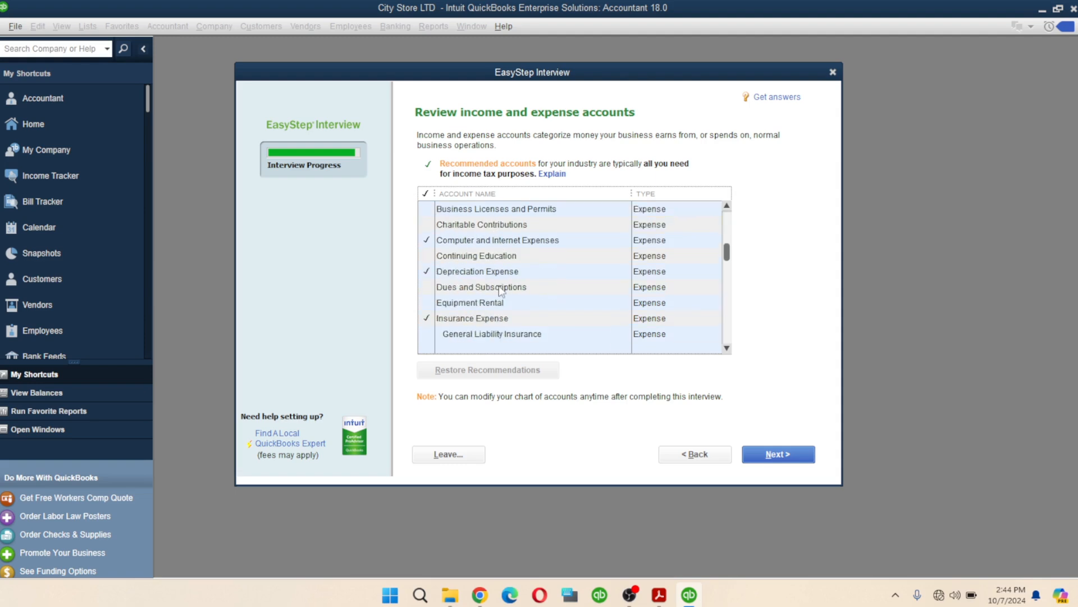
pyautogui.scroll(-2, 495, 307)
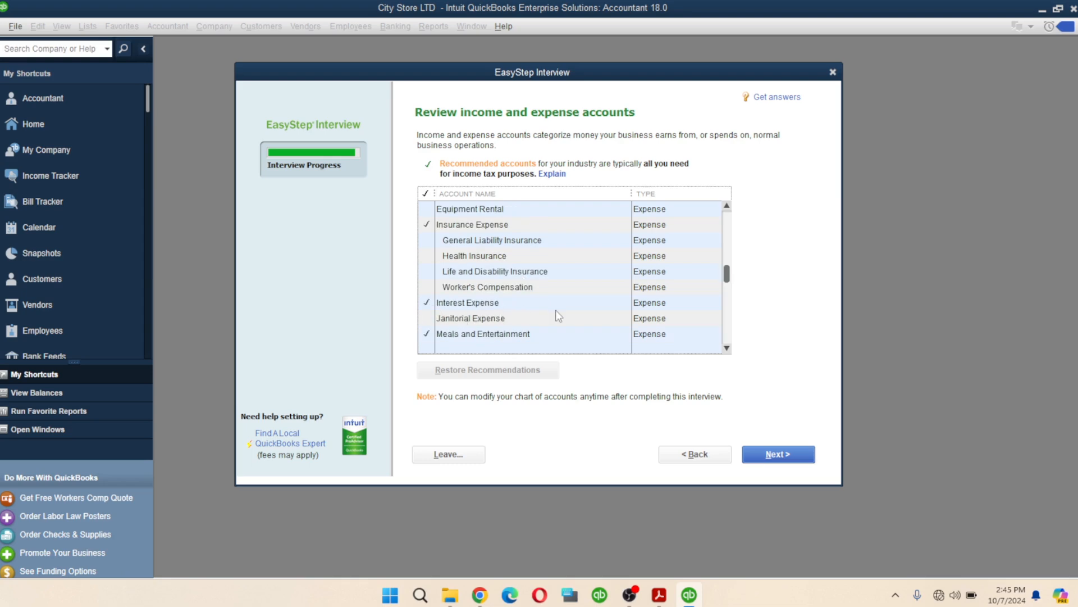
pyautogui.scroll(-1, 515, 316)
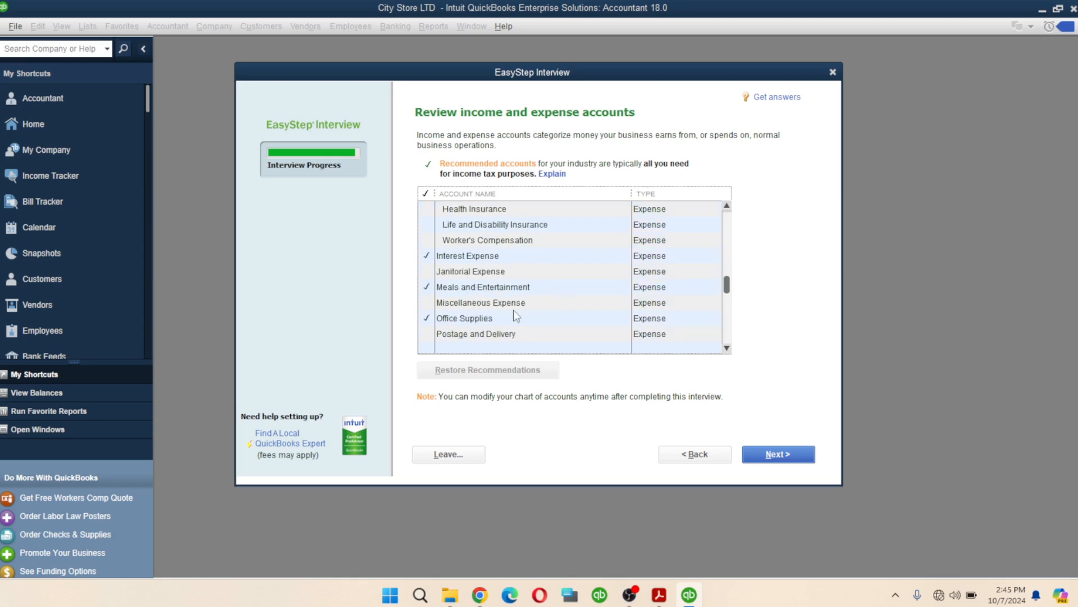
# - Uncheck Meals and Entertainment, Printing and Reproduction, Taxes - Property and Telephone Expense
pyautogui.click(427, 289)
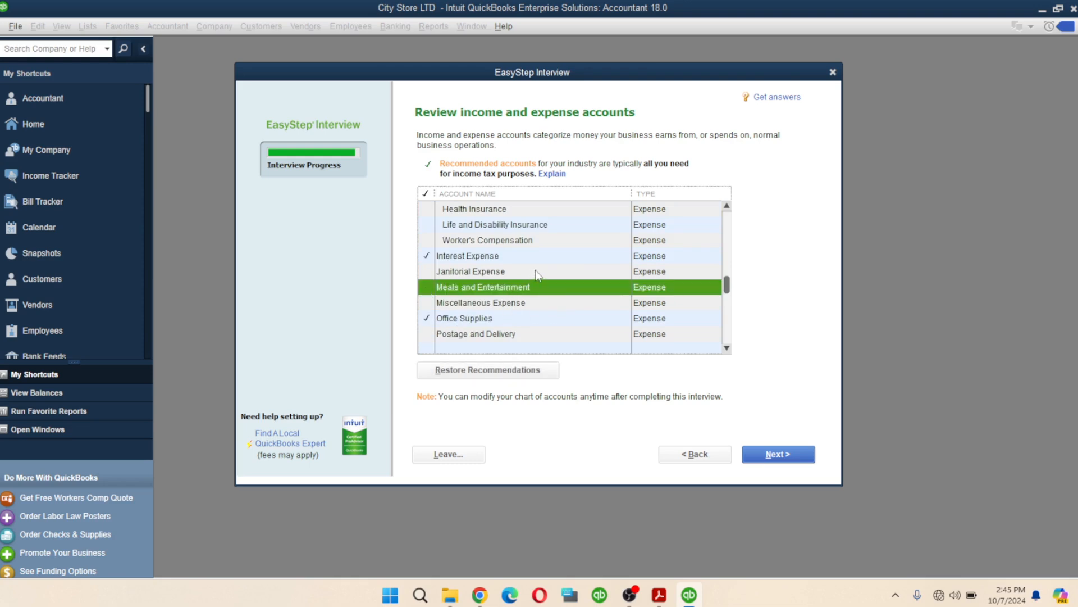
pyautogui.scroll(-1, 580, 278)
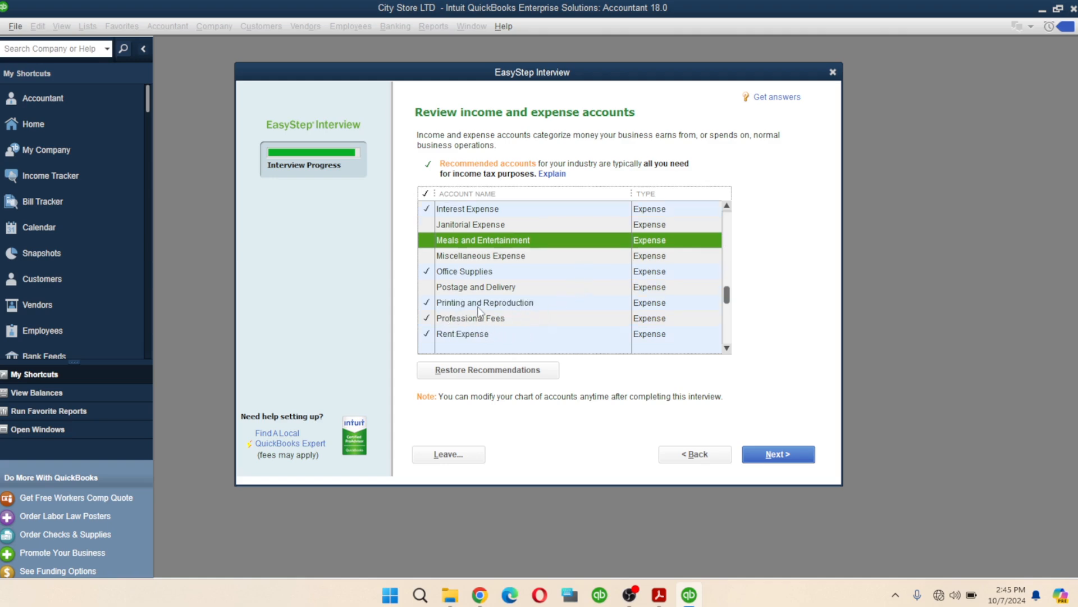
pyautogui.click(426, 306)
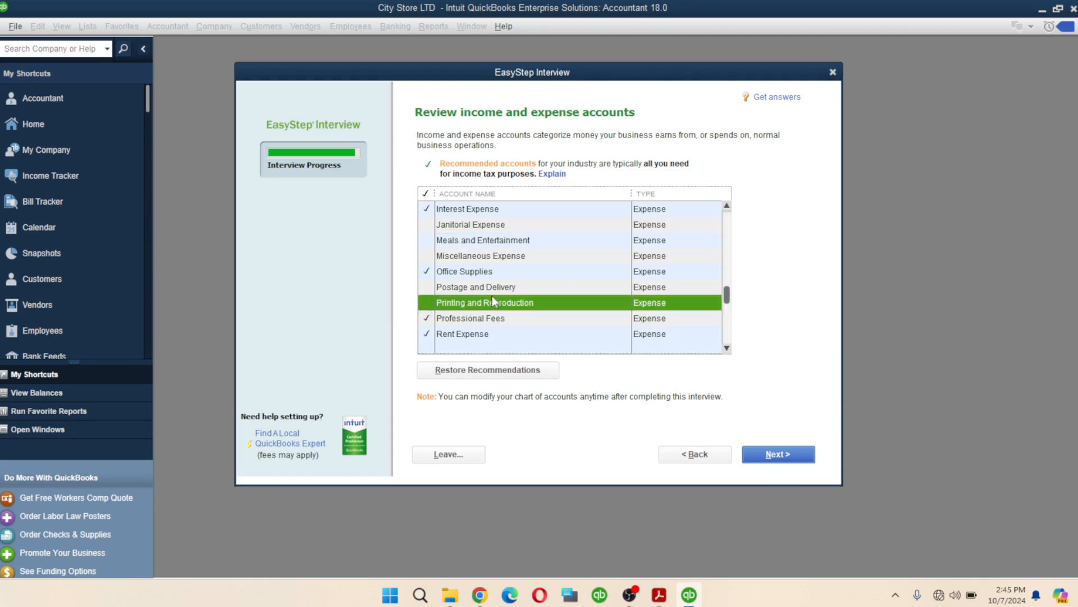
pyautogui.scroll(-1, 544, 324)
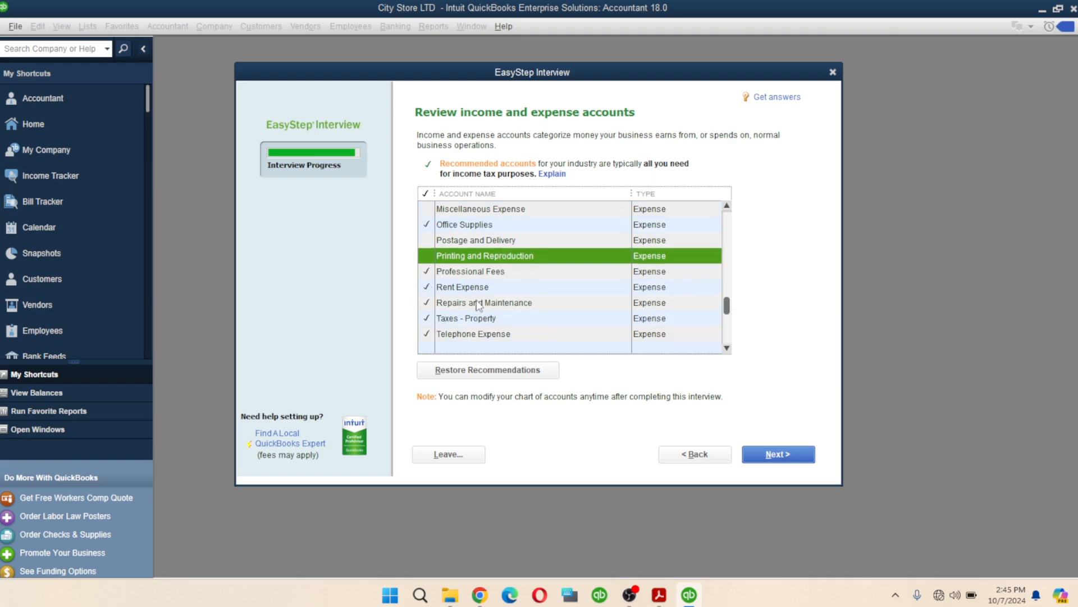
pyautogui.click(428, 324)
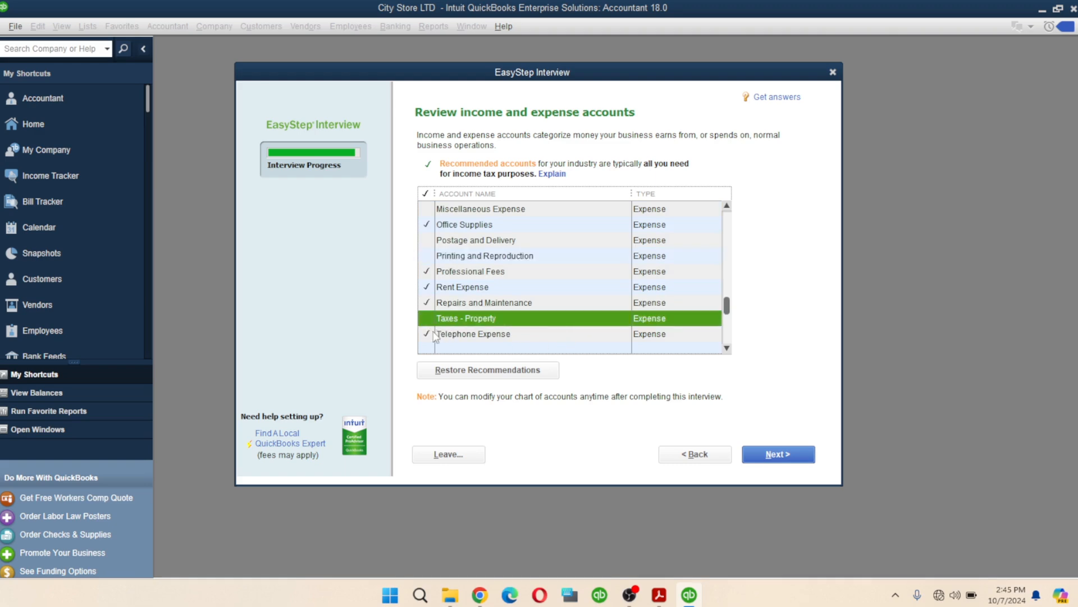
pyautogui.click(431, 332)
pyautogui.scroll(-1, 465, 335)
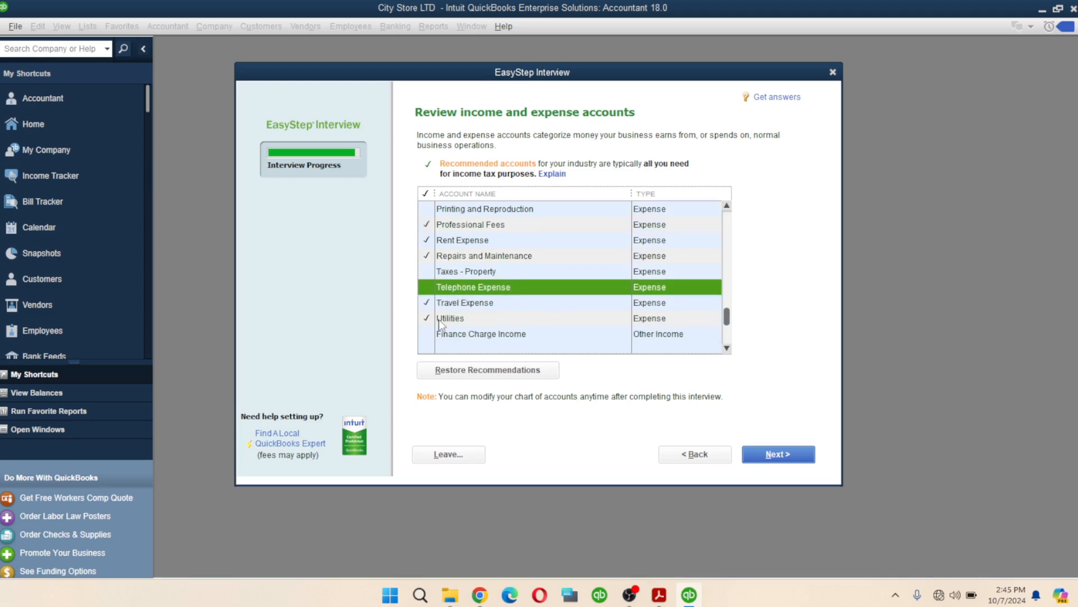
pyautogui.scroll(1, 524, 312)
pyautogui.scroll(-3, 525, 311)
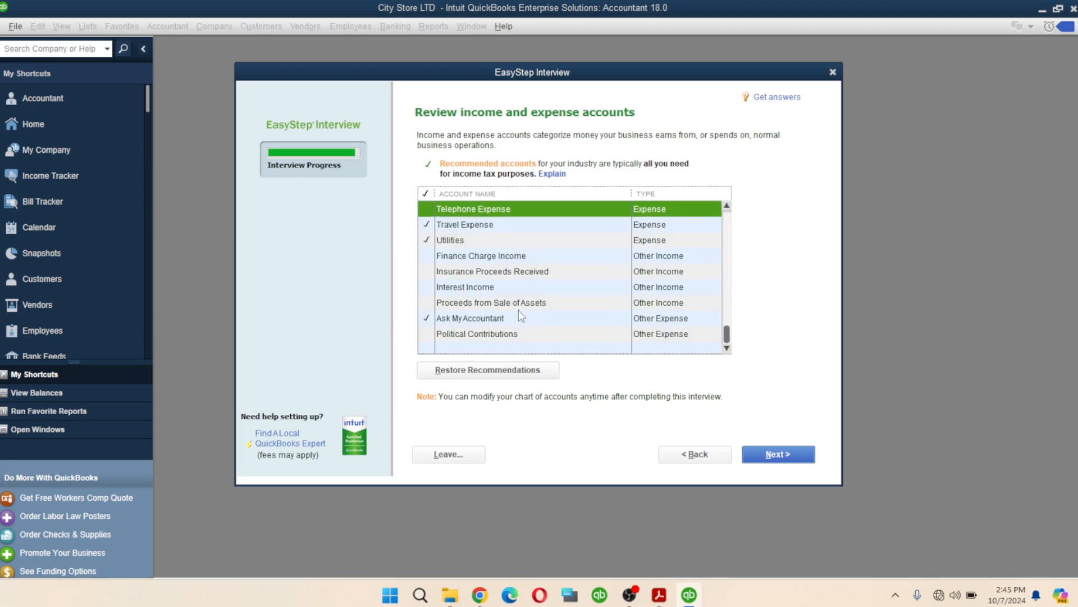
# - Check Finance Charge Income and Interest Income, uncheck Ask My Accountant, and review the list
pyautogui.click(428, 260)
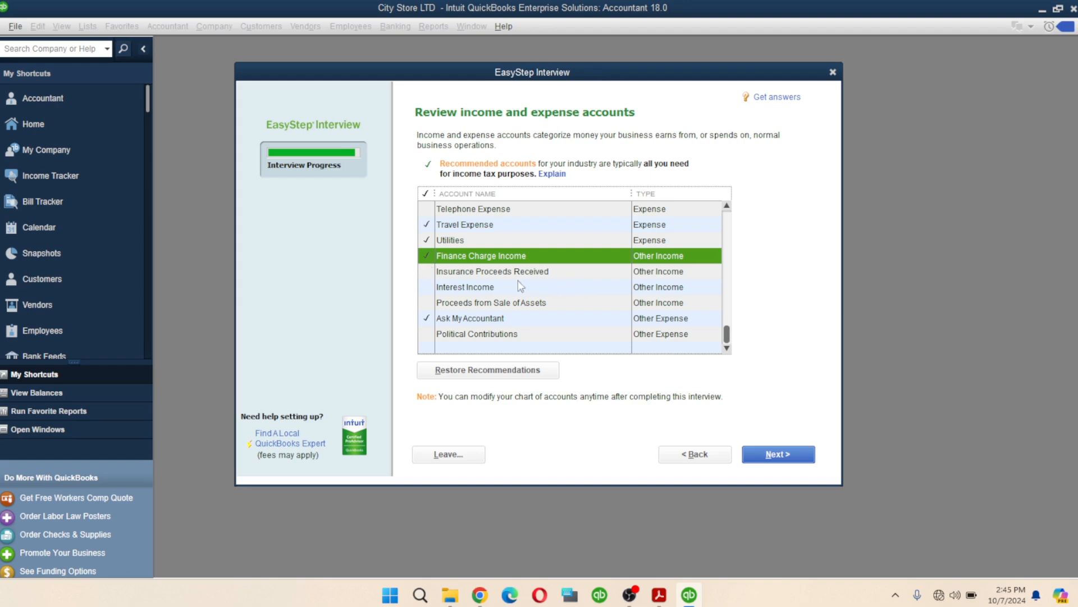
pyautogui.click(427, 288)
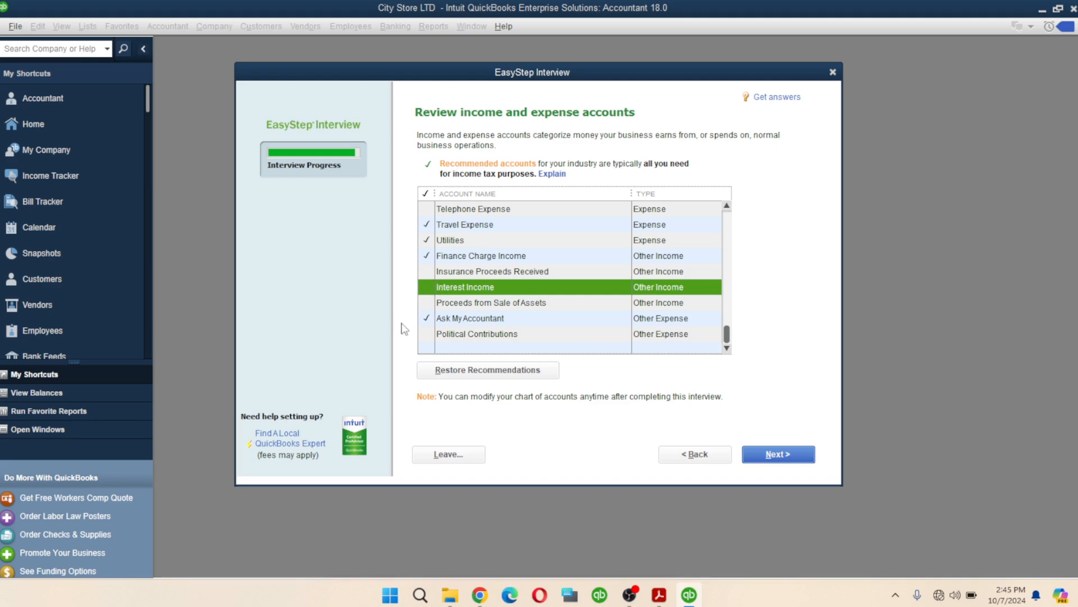
pyautogui.click(428, 319)
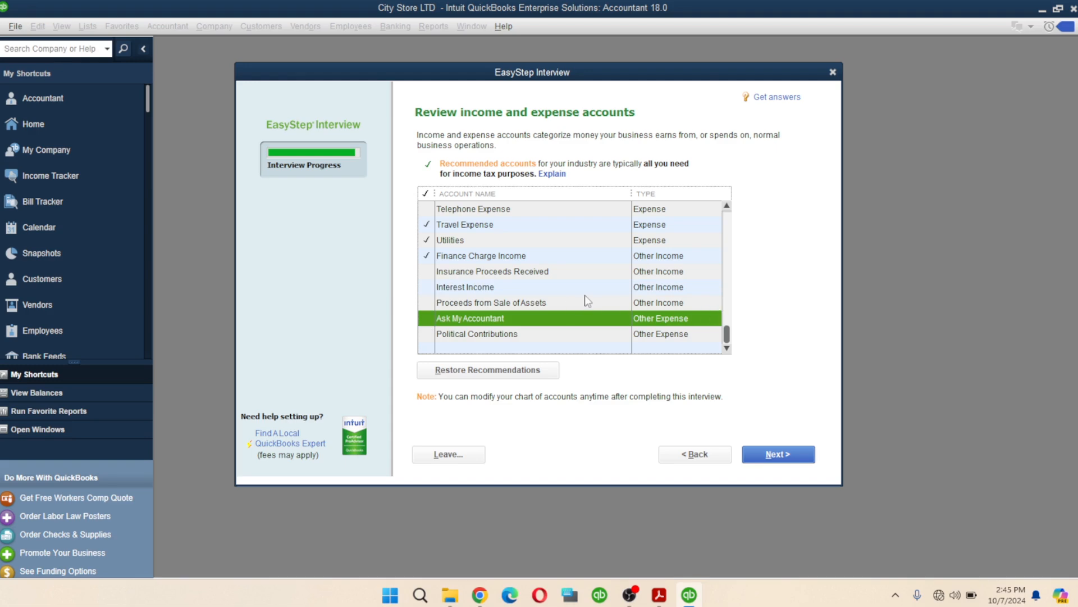
pyautogui.scroll(6, 521, 300)
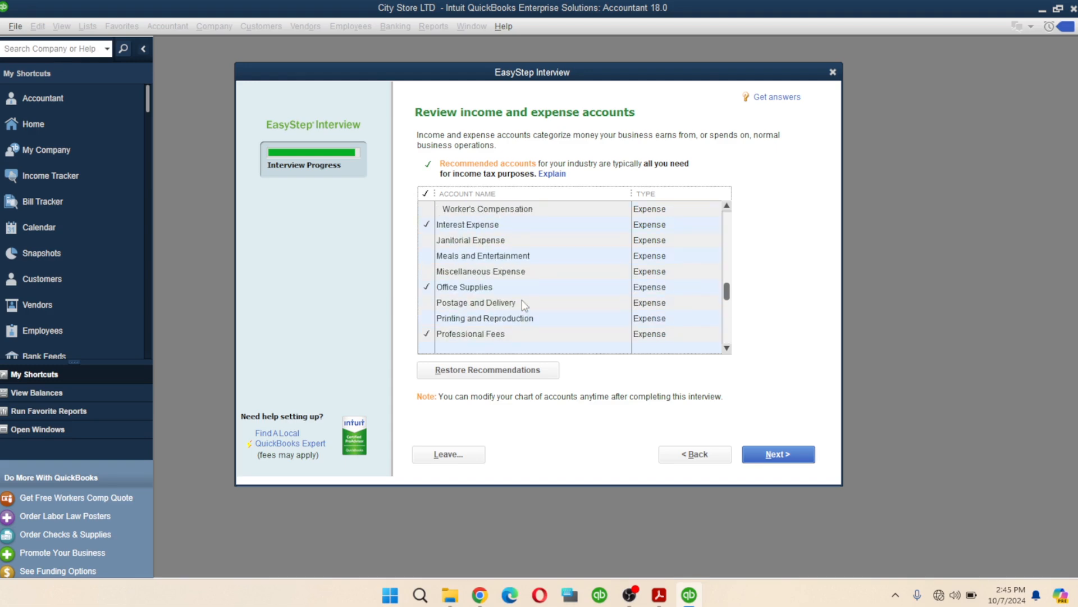
pyautogui.scroll(3, 522, 298)
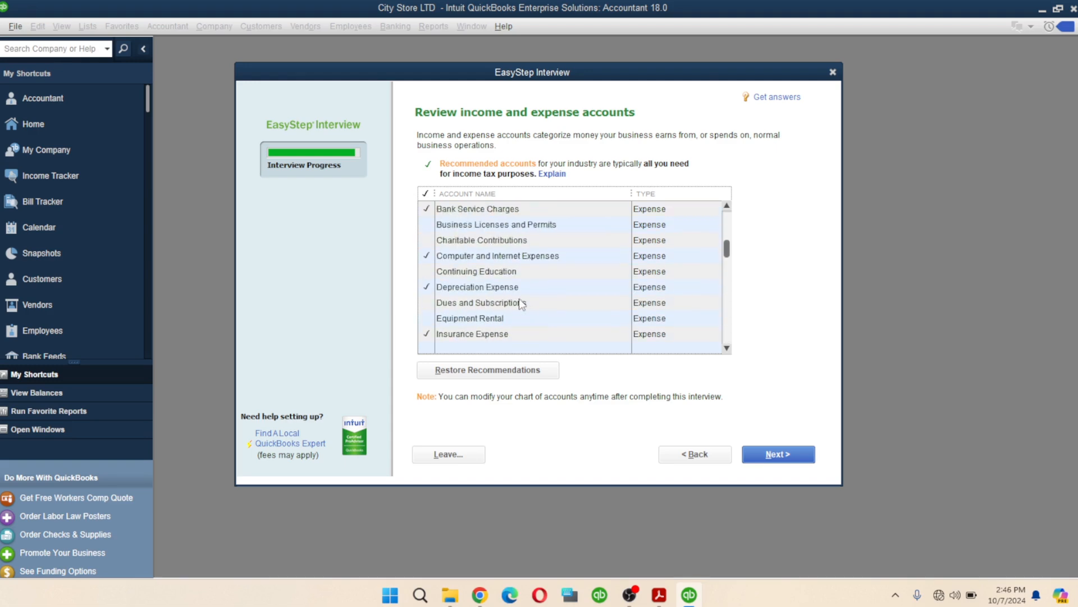
pyautogui.scroll(-2, 523, 298)
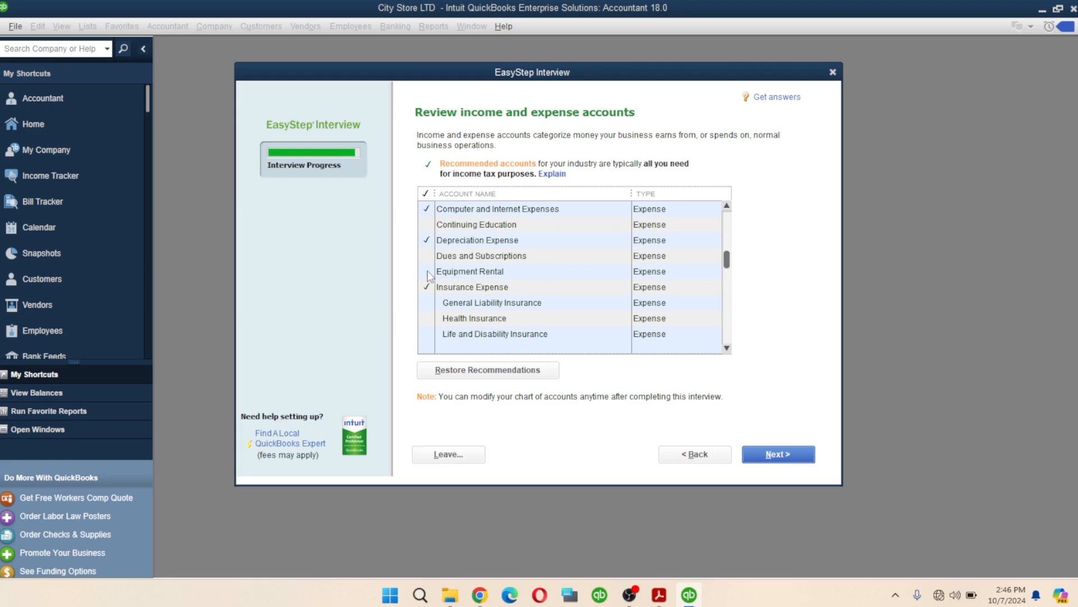
pyautogui.scroll(1, 497, 270)
pyautogui.scroll(1, 508, 264)
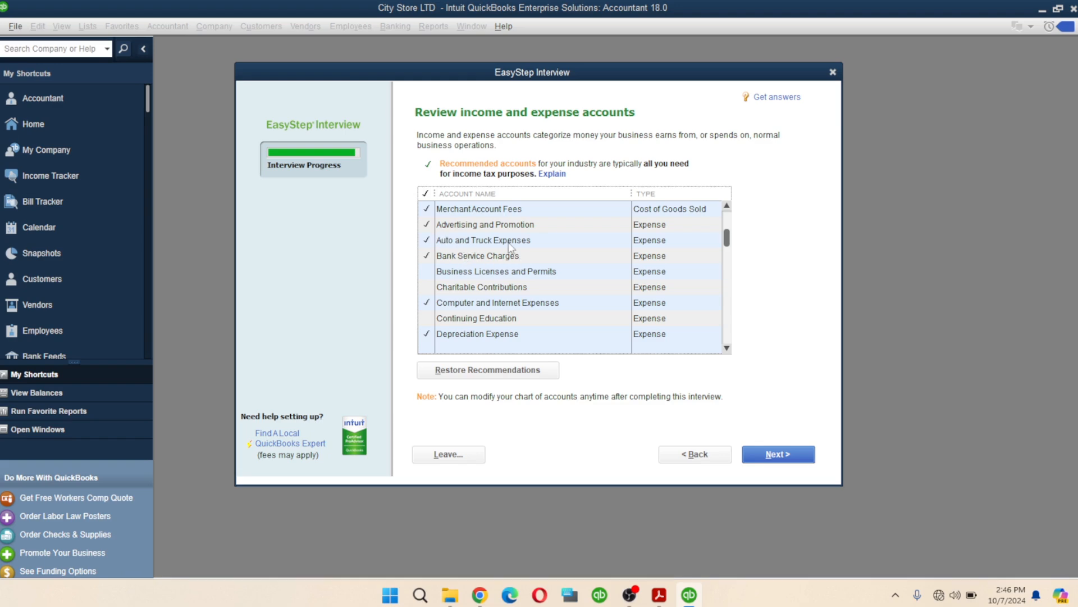
pyautogui.scroll(1, 534, 261)
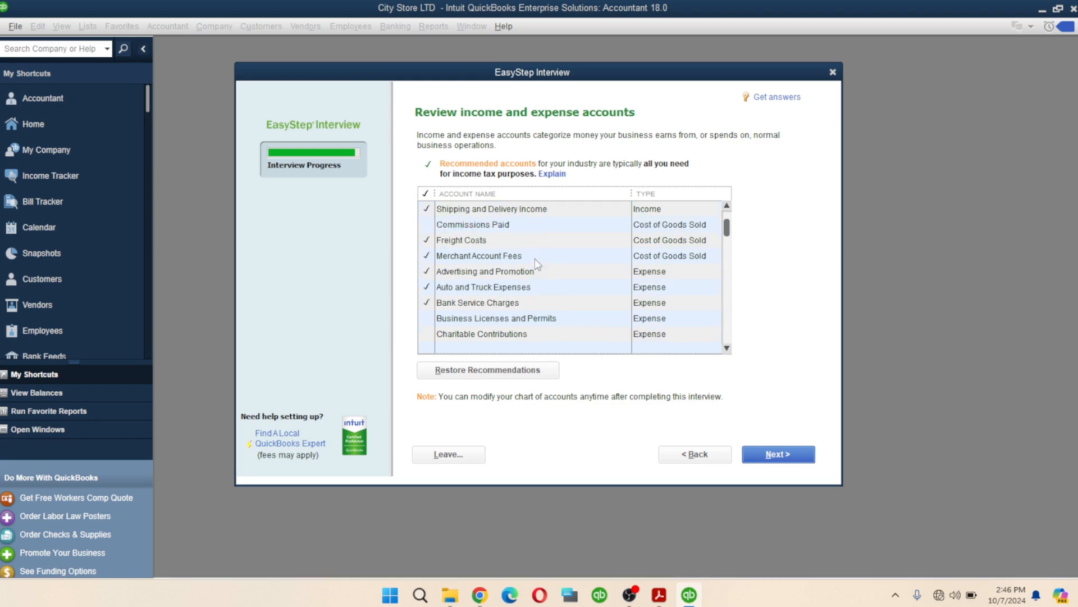
pyautogui.scroll(1, 525, 261)
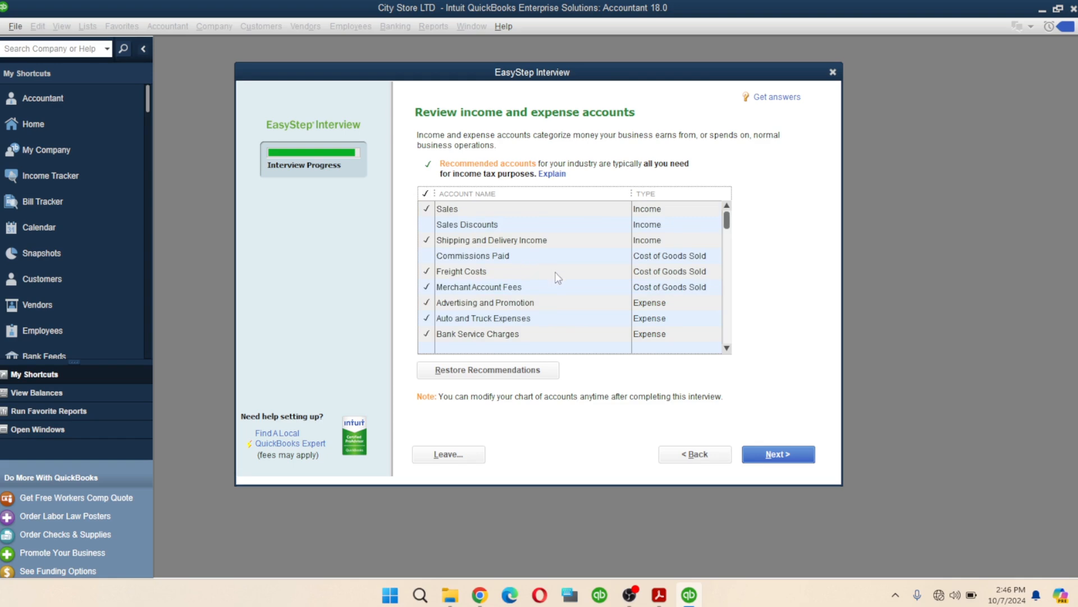
pyautogui.scroll(-10, 570, 270)
pyautogui.scroll(-2, 511, 281)
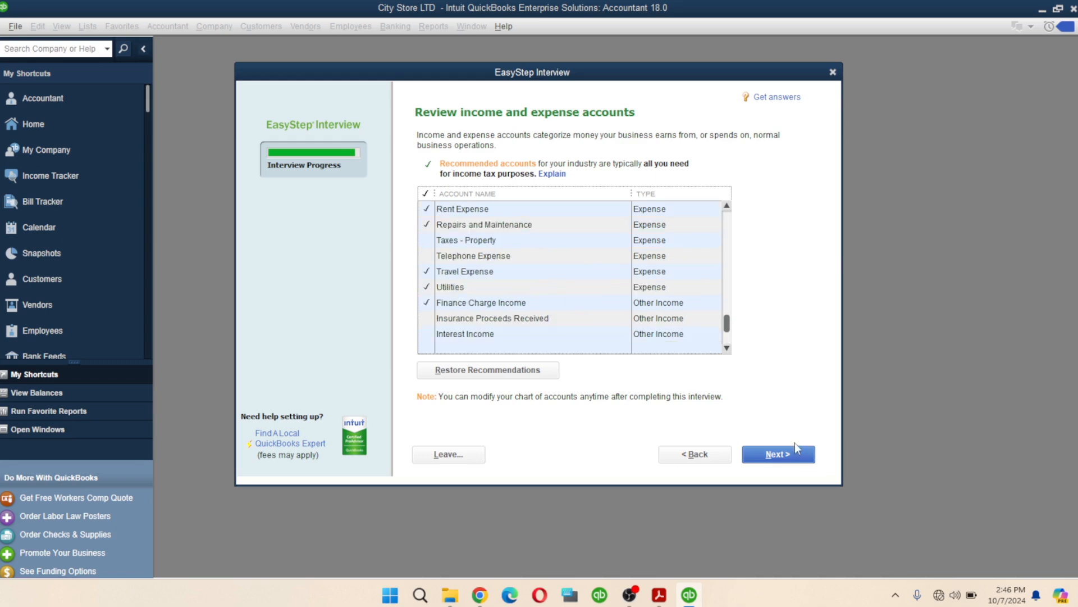
# - Accept the account selections and finish the interview at the Congratulations page
pyautogui.click(778, 454)
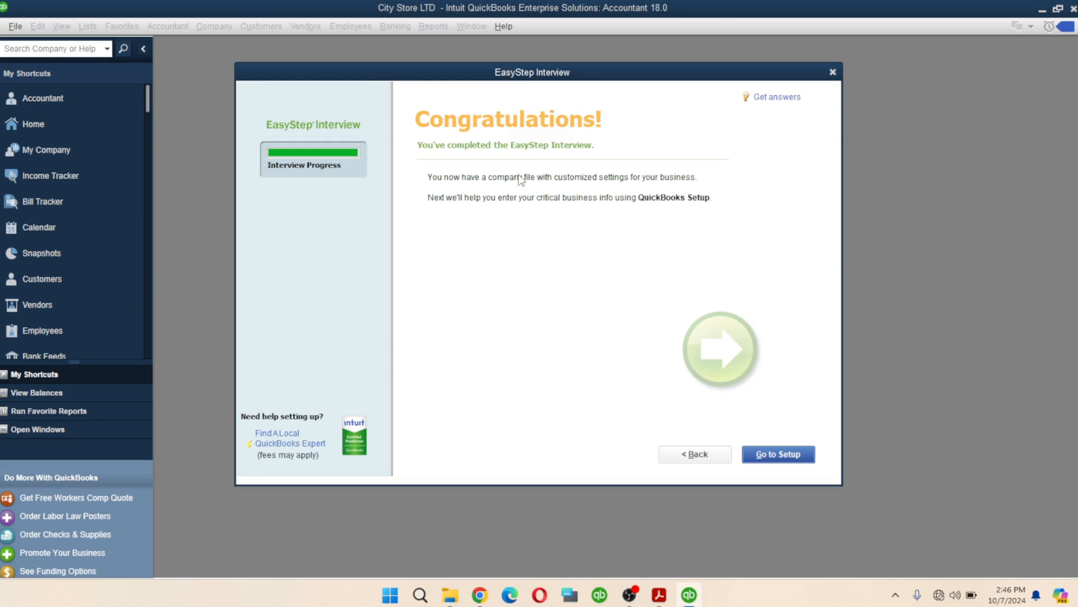
pyautogui.click(778, 458)
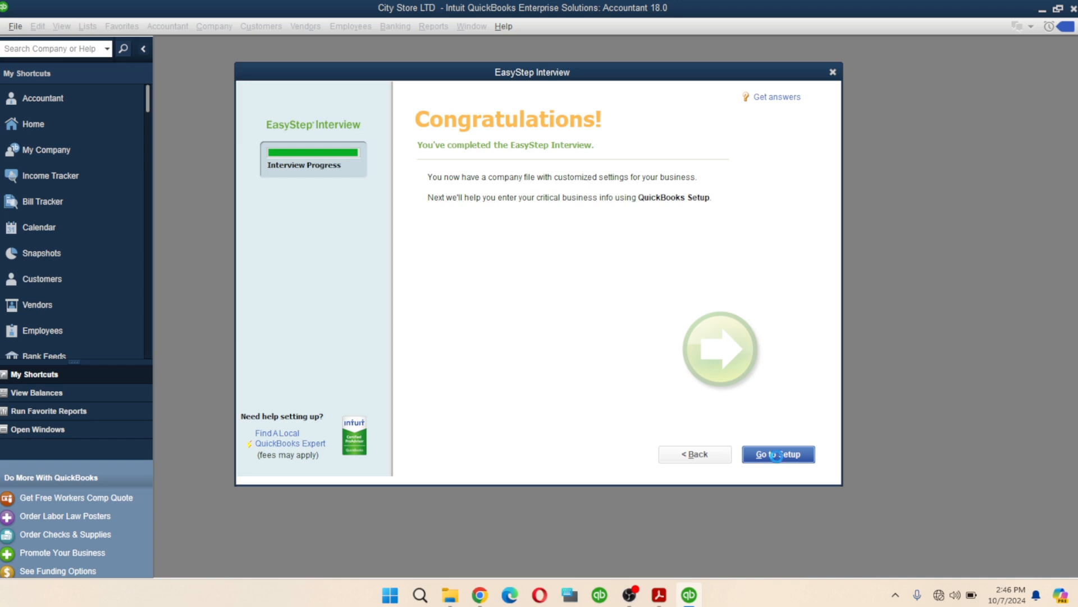